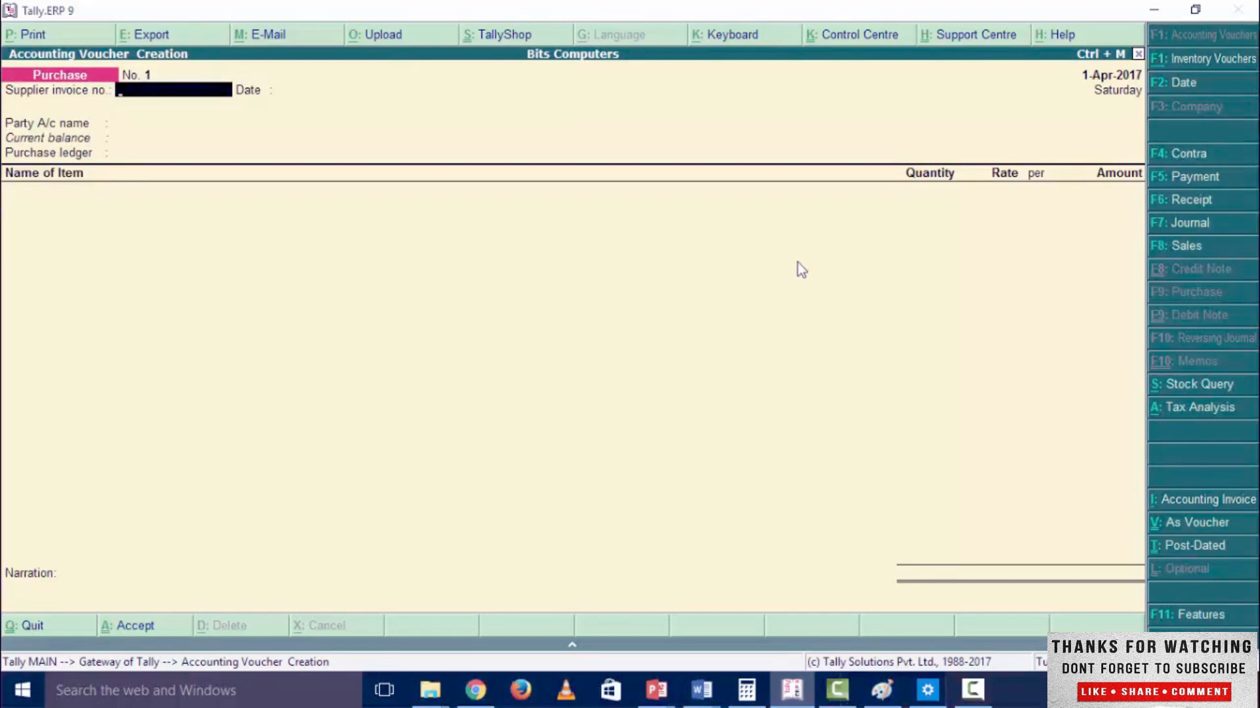
Step: Enter supplier invoice number 101 on the purchase voucher and accept 1-Jul-2017 as the invoice date
{"action": "type", "text": "101"}
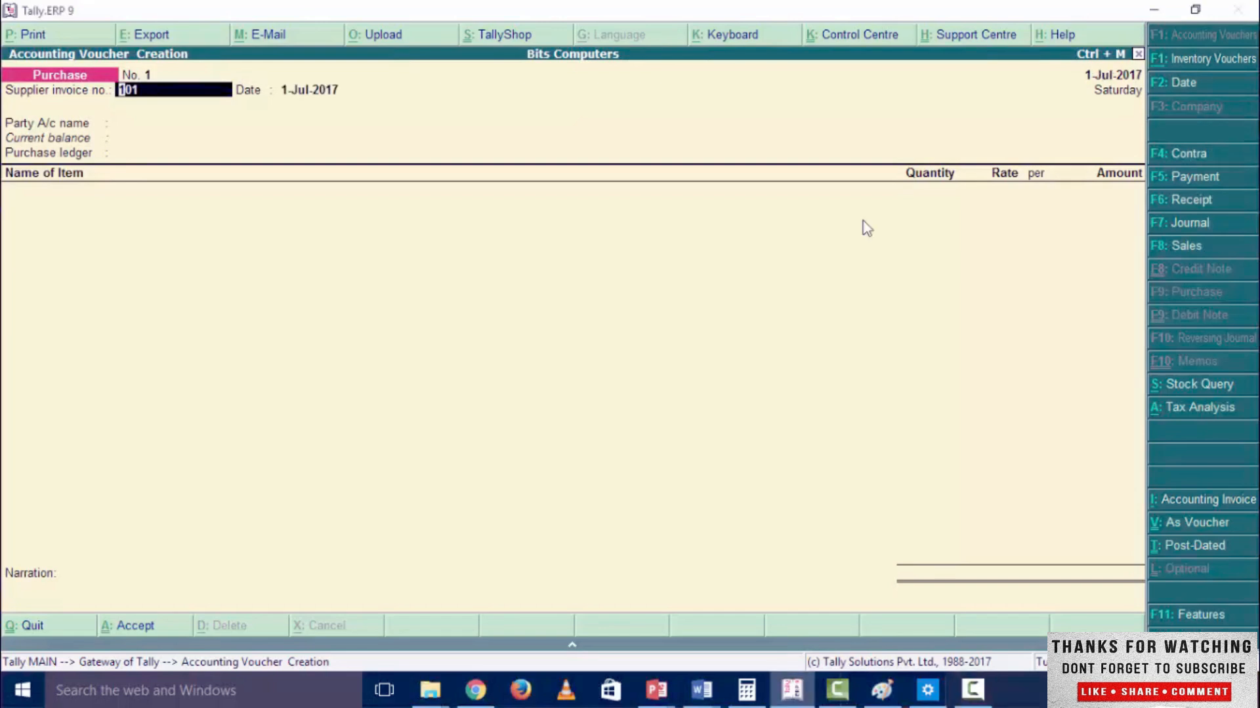
{"action": "key", "text": "Return"}
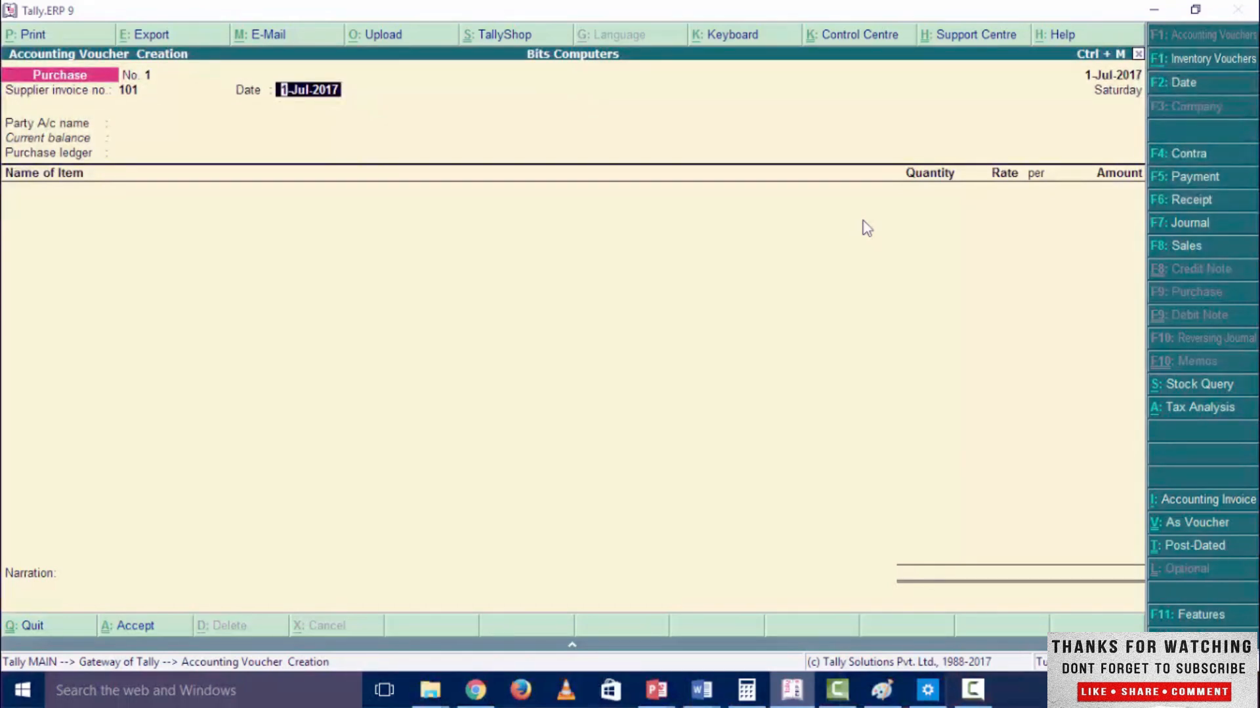
{"action": "key", "text": "Return"}
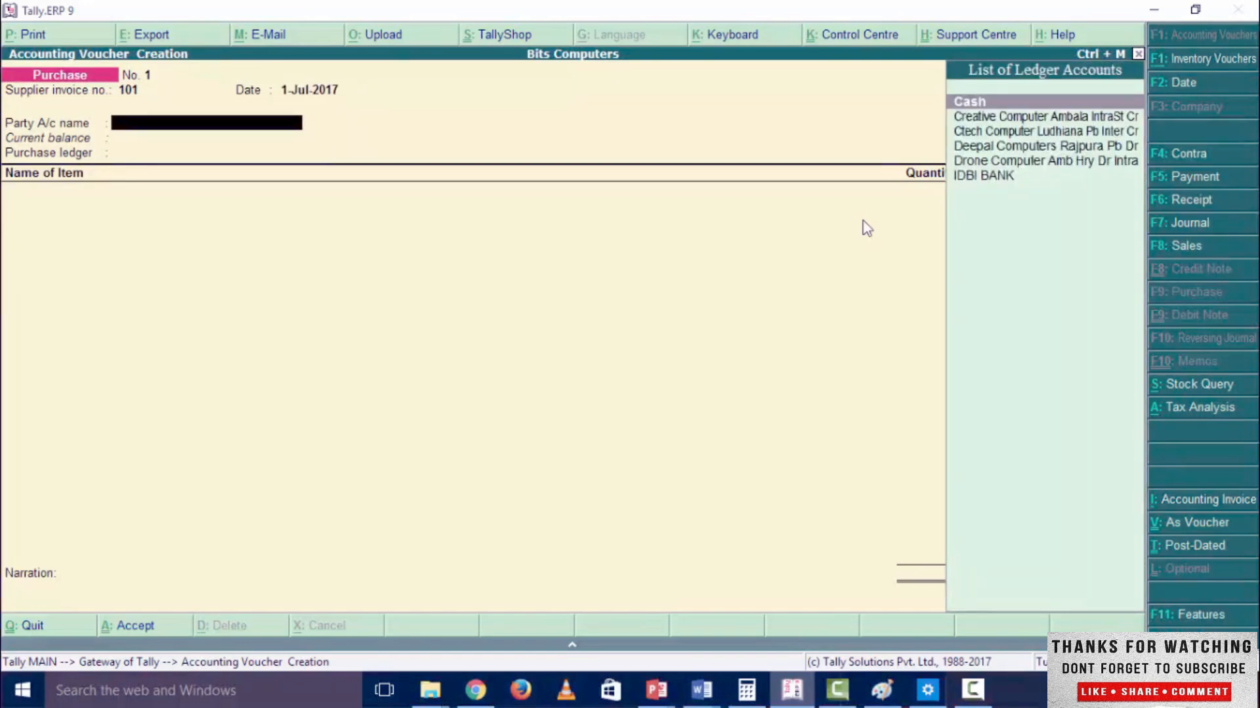
Step: Set Creative Computer Ambala IntraSt Cr as the party with its default supplier details, and Purchase Intra State Local Hry as the purchase ledger
{"action": "key", "text": "alt+Tab"}
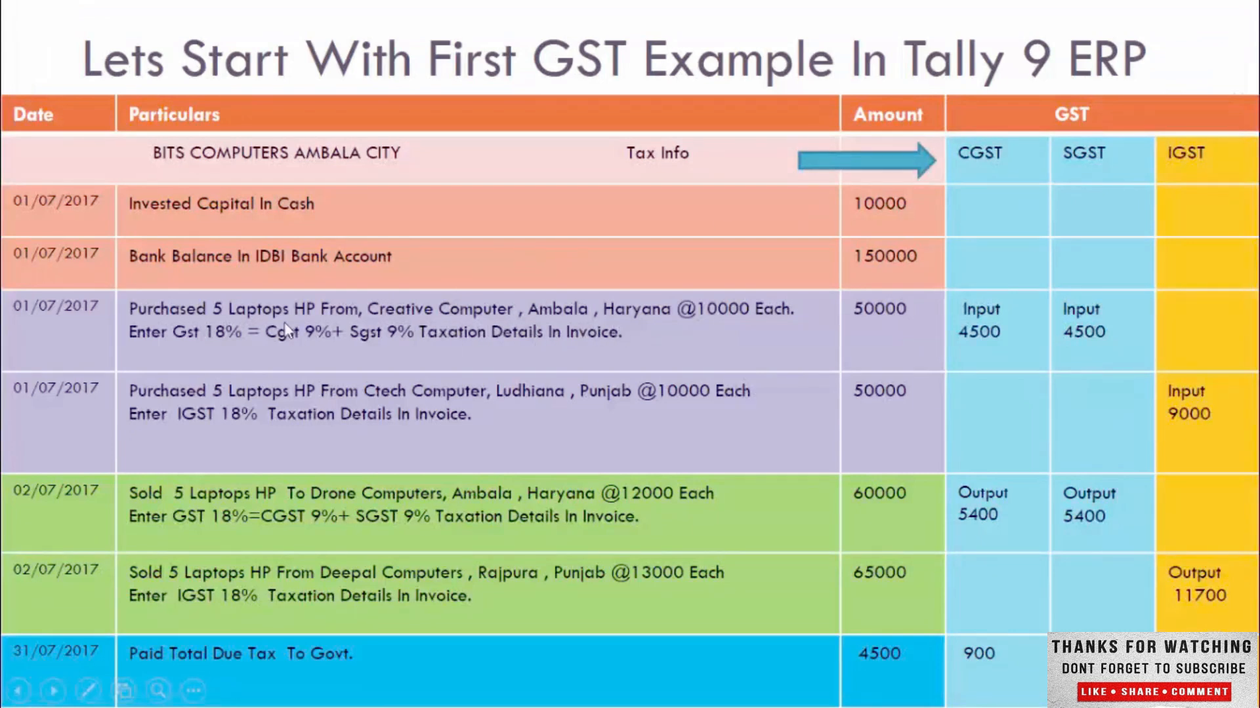
{"action": "key", "text": "alt+Tab"}
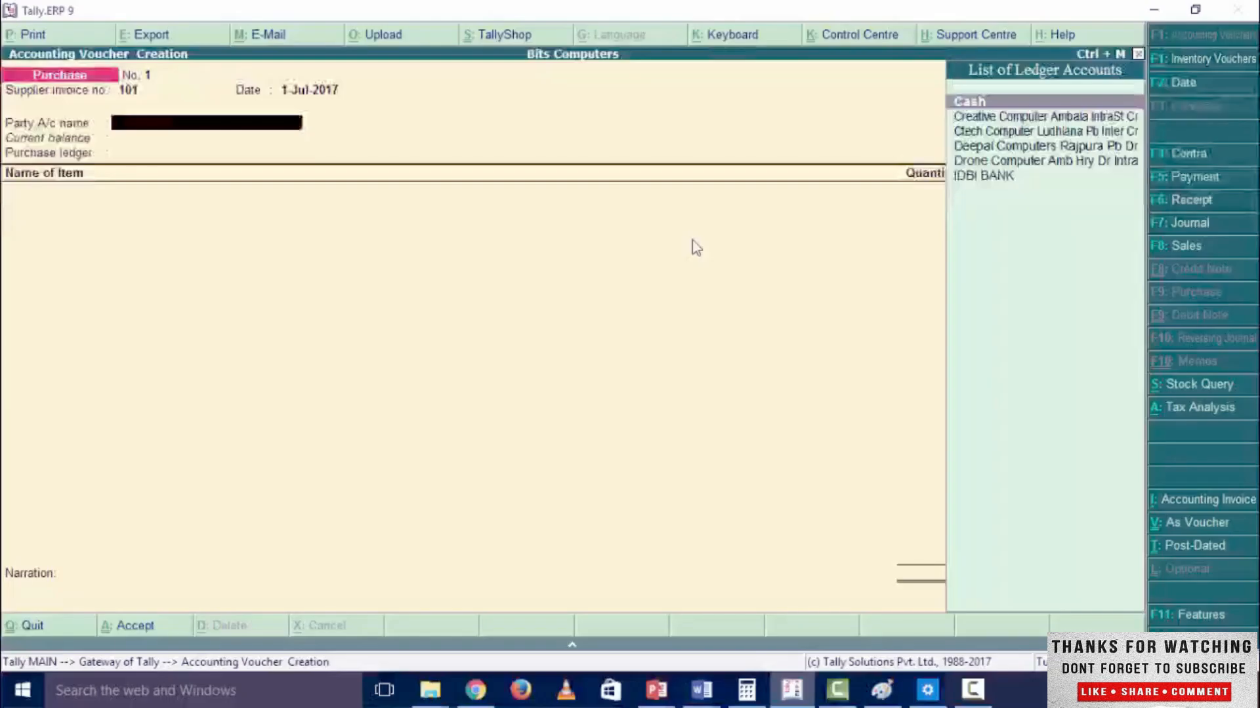
{"action": "left_click", "coordinate": [982, 118]}
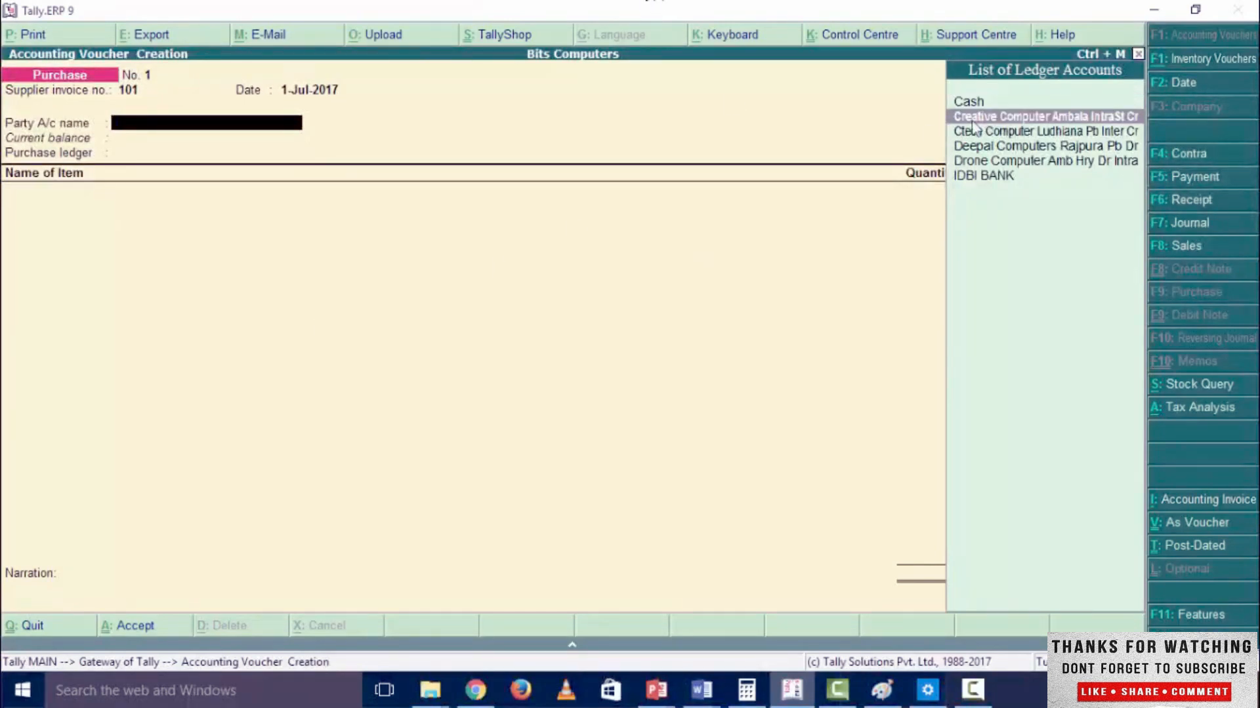
{"action": "key", "text": "Return"}
{"action": "key", "text": "Return"}
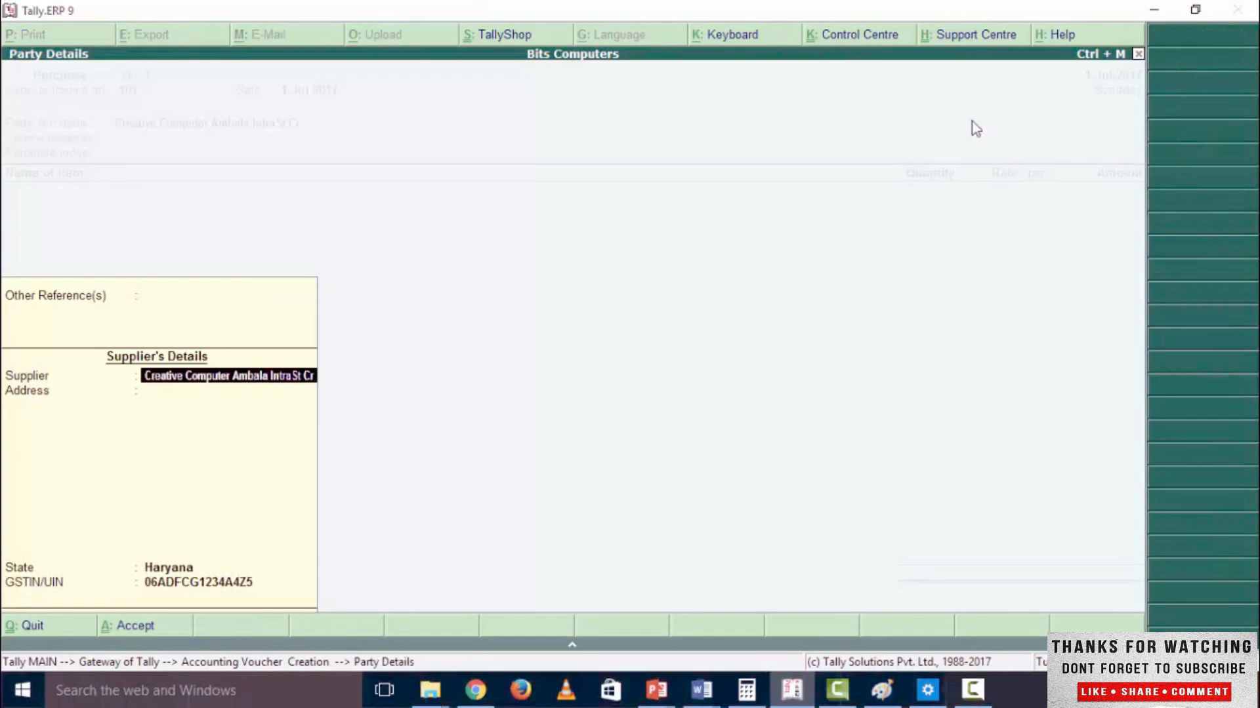
{"action": "key", "text": "Return"}
{"action": "key", "text": "Return"}
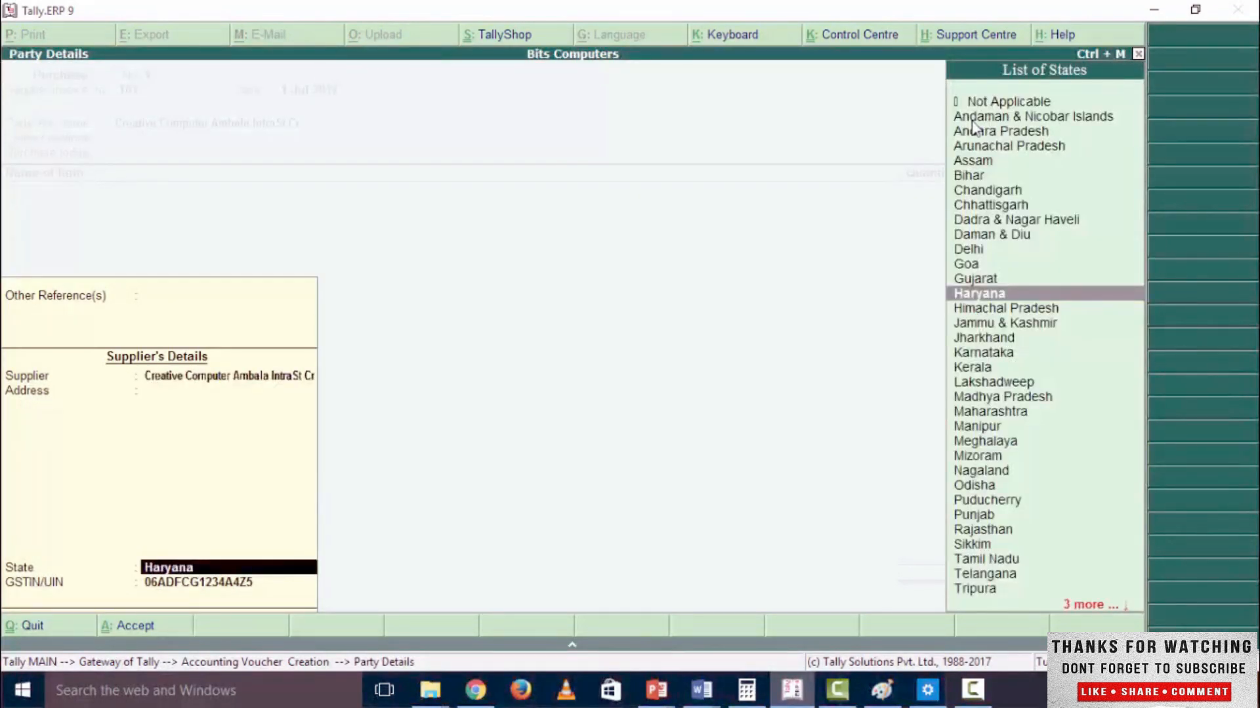
{"action": "key", "text": "Return"}
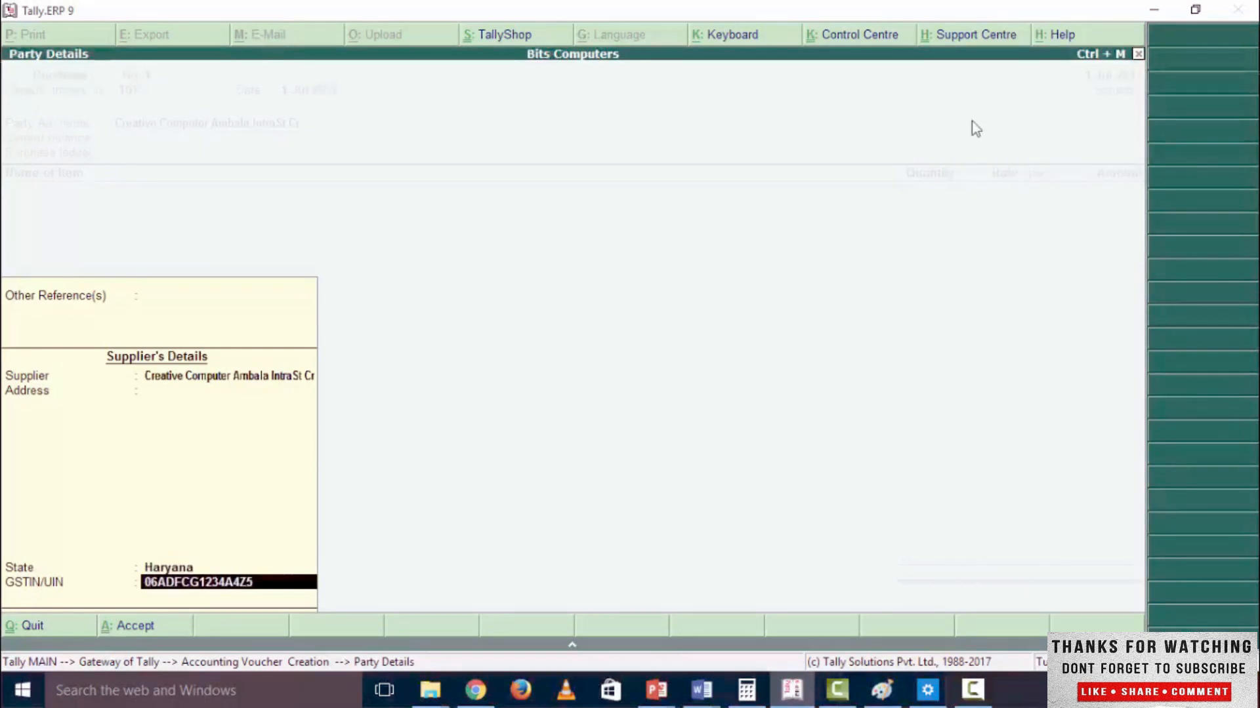
{"action": "key", "text": "Return"}
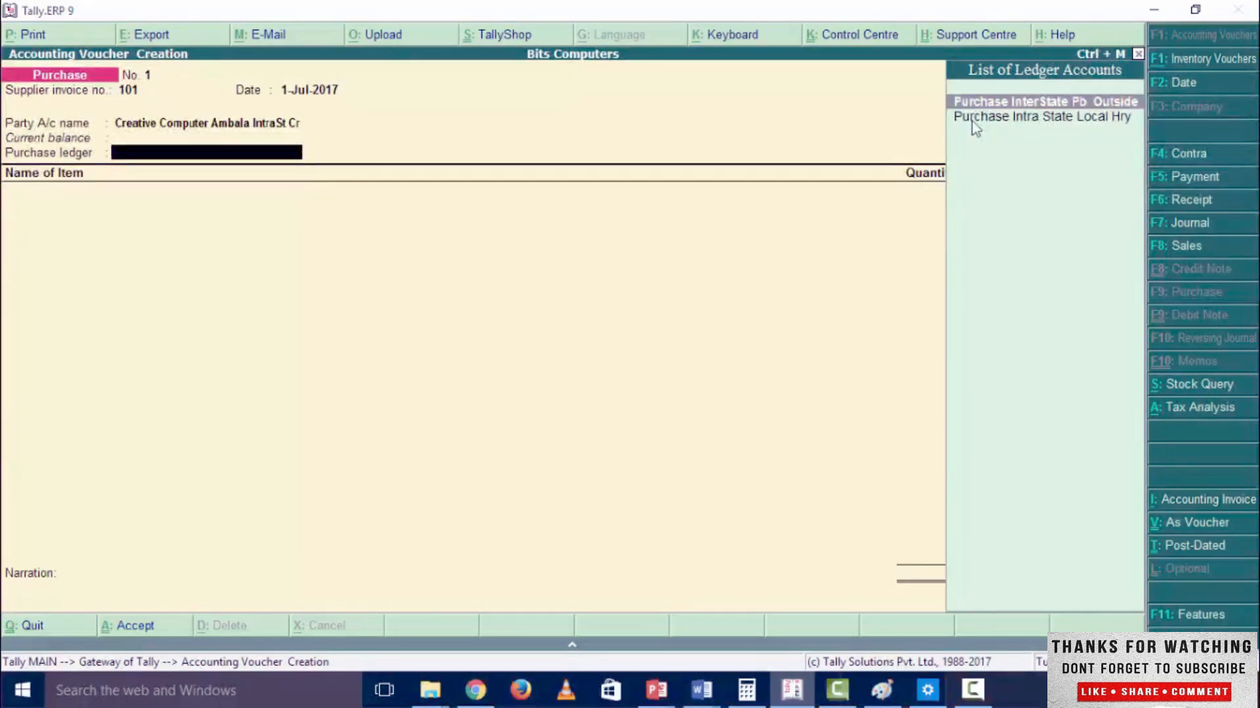
{"action": "left_click", "coordinate": [972, 120]}
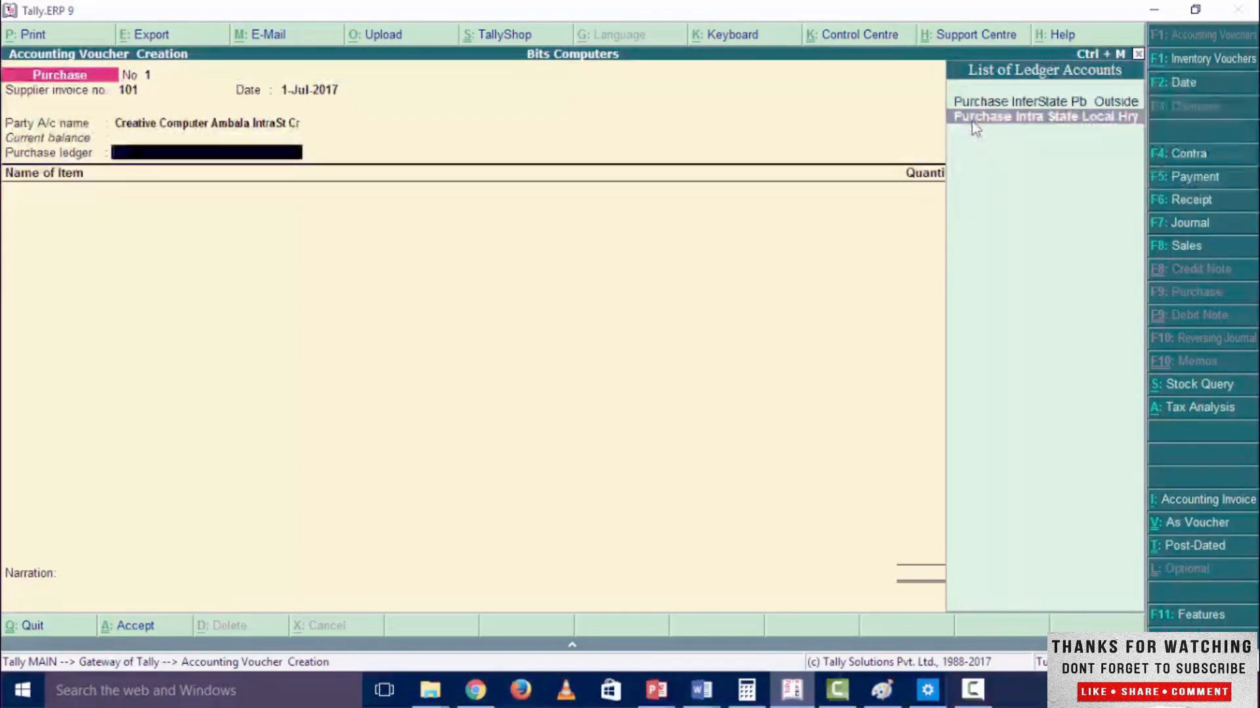
{"action": "key", "text": "Return"}
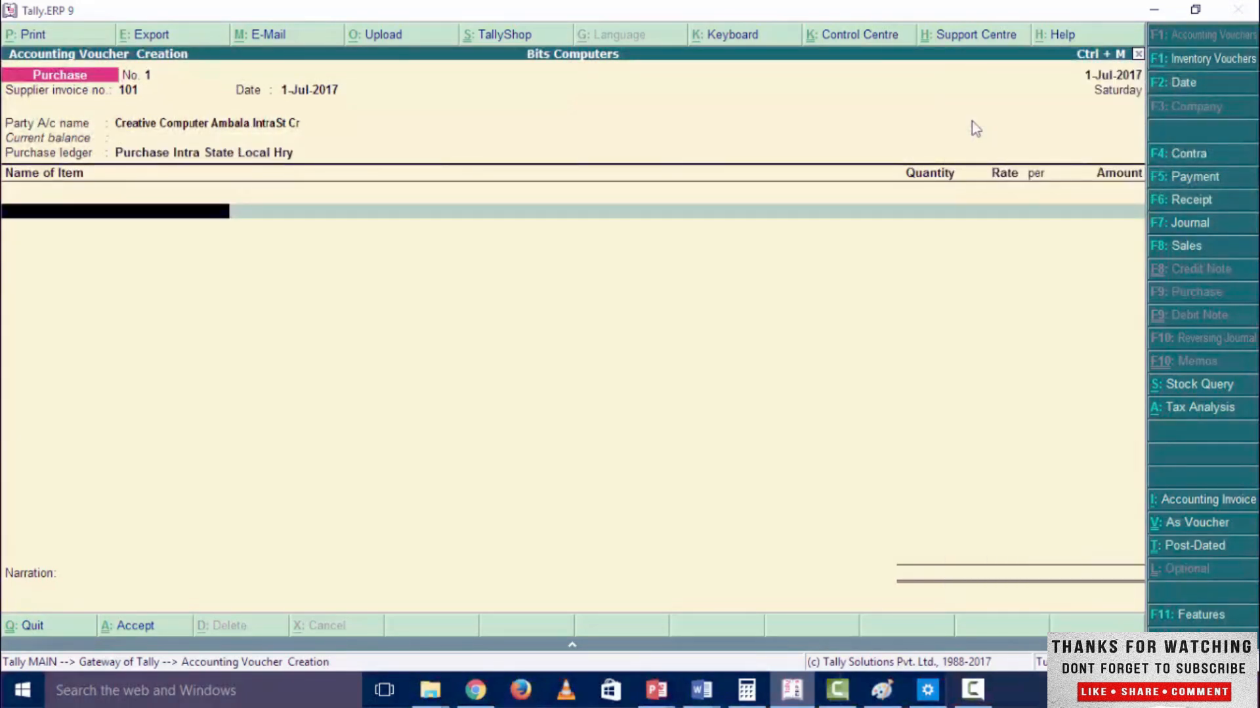
Step: Add the item Hp Laptop with a quantity of 5 pcs at a rate of 10,000 and end the item list
{"action": "type", "text": "HP"}
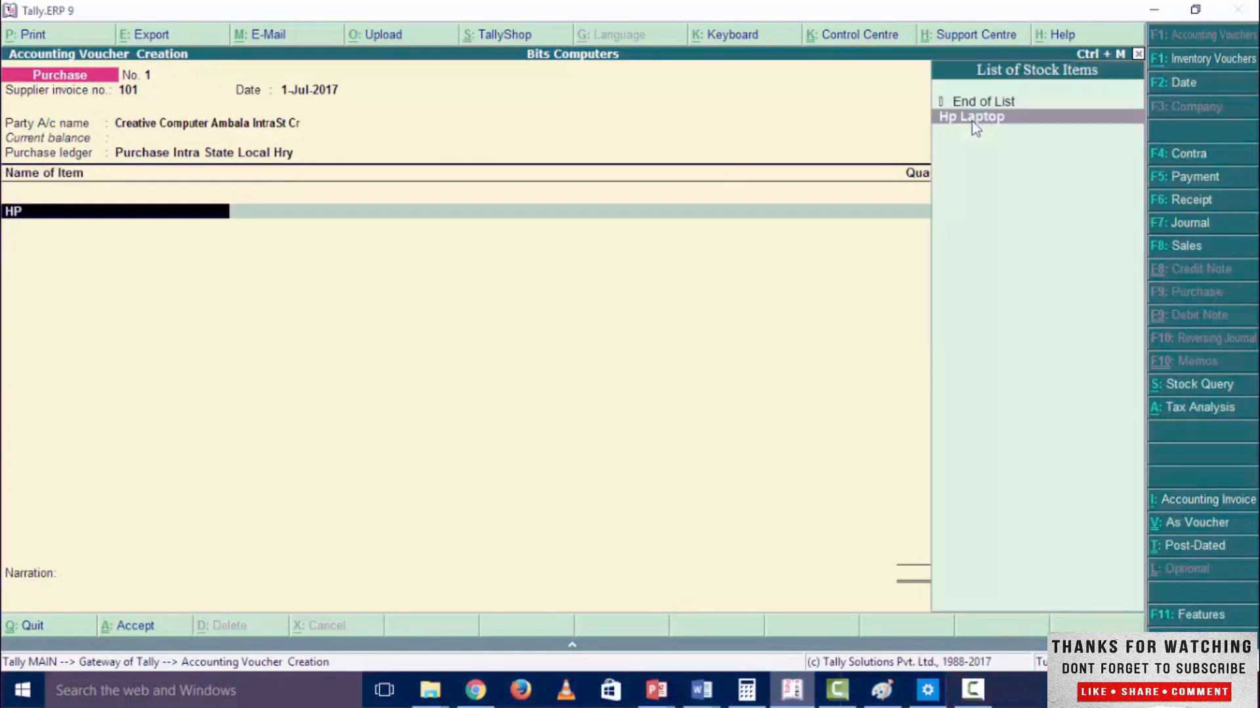
{"action": "key", "text": "Return"}
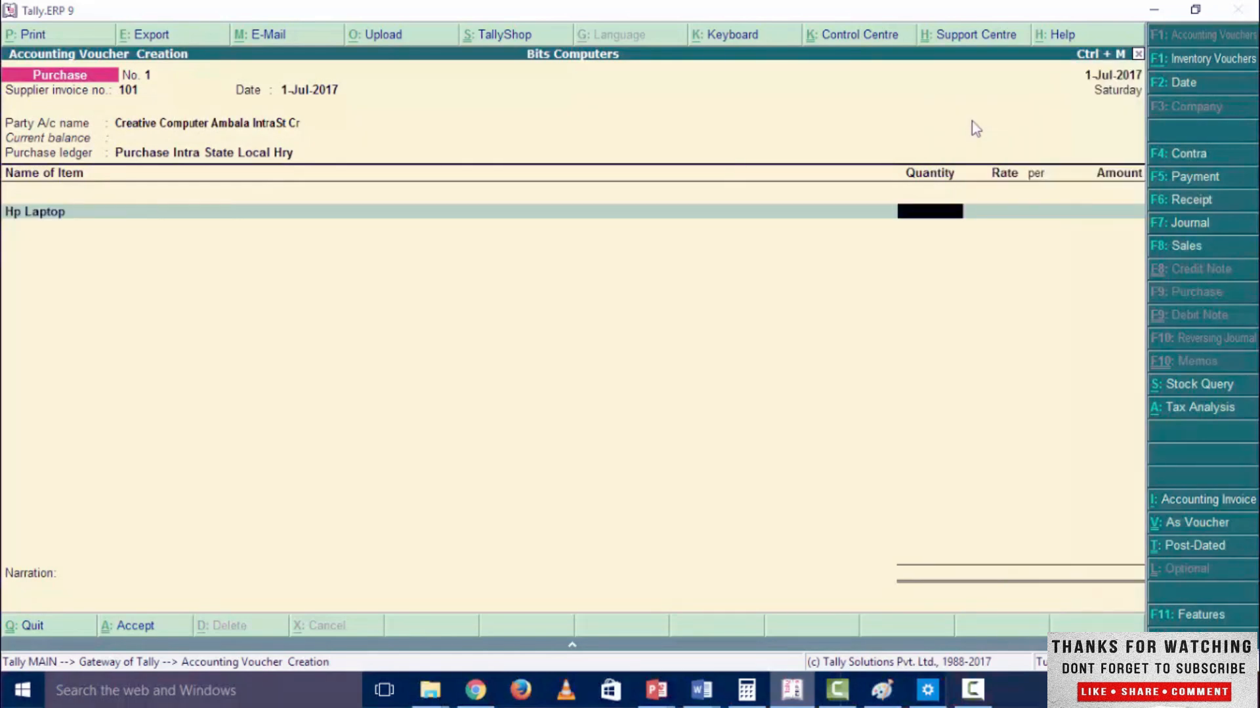
{"action": "type", "text": "5"}
{"action": "key", "text": "Return"}
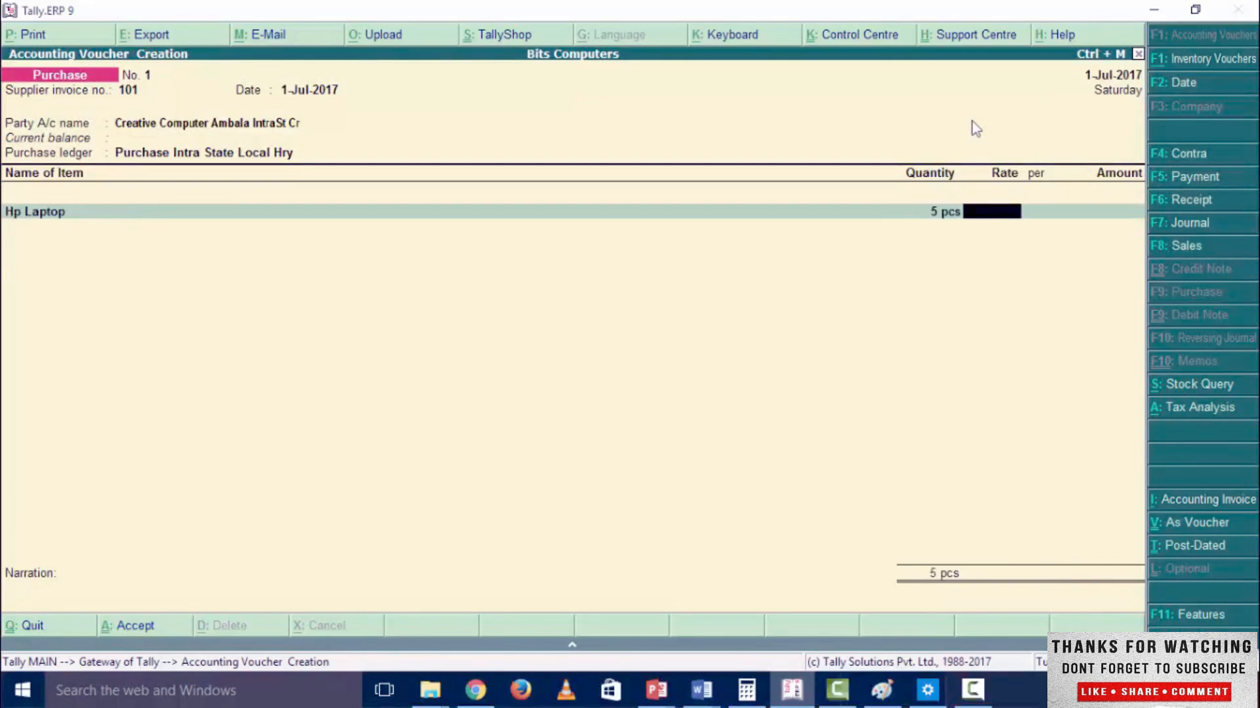
{"action": "type", "text": "10,000"}
{"action": "key", "text": "Return"}
{"action": "key", "text": "Return"}
{"action": "key", "text": "Return"}
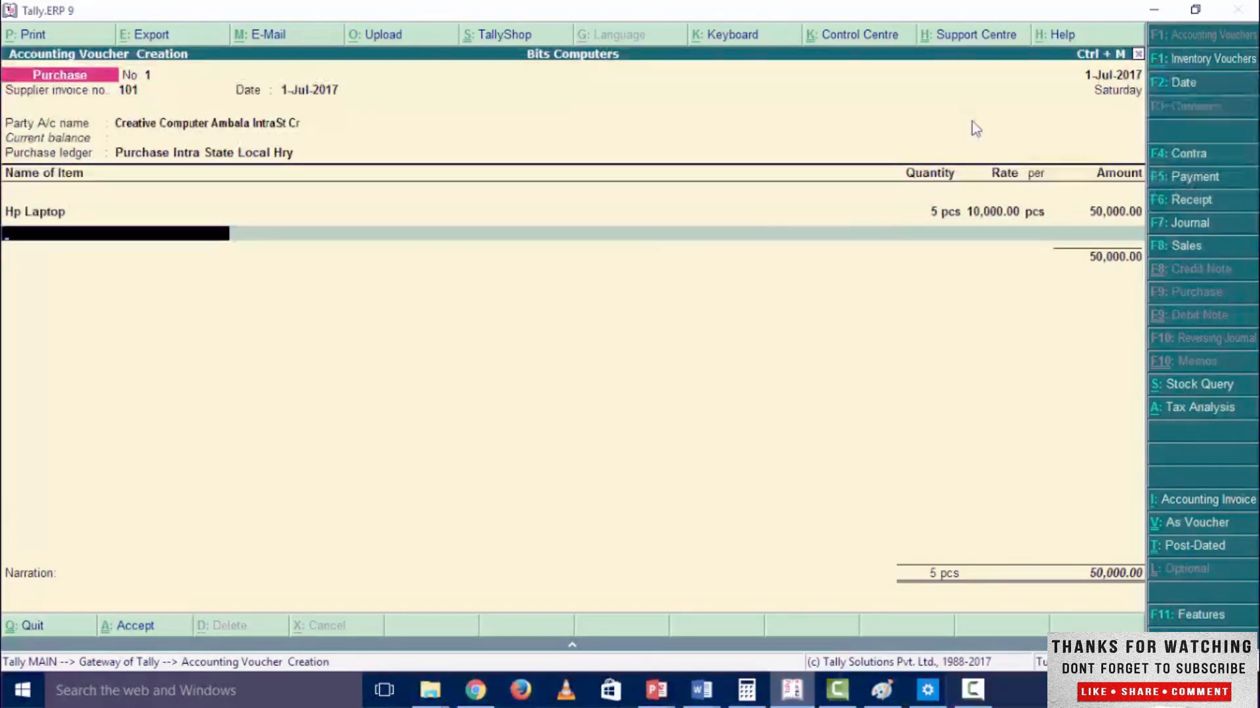
{"action": "key", "text": "Return"}
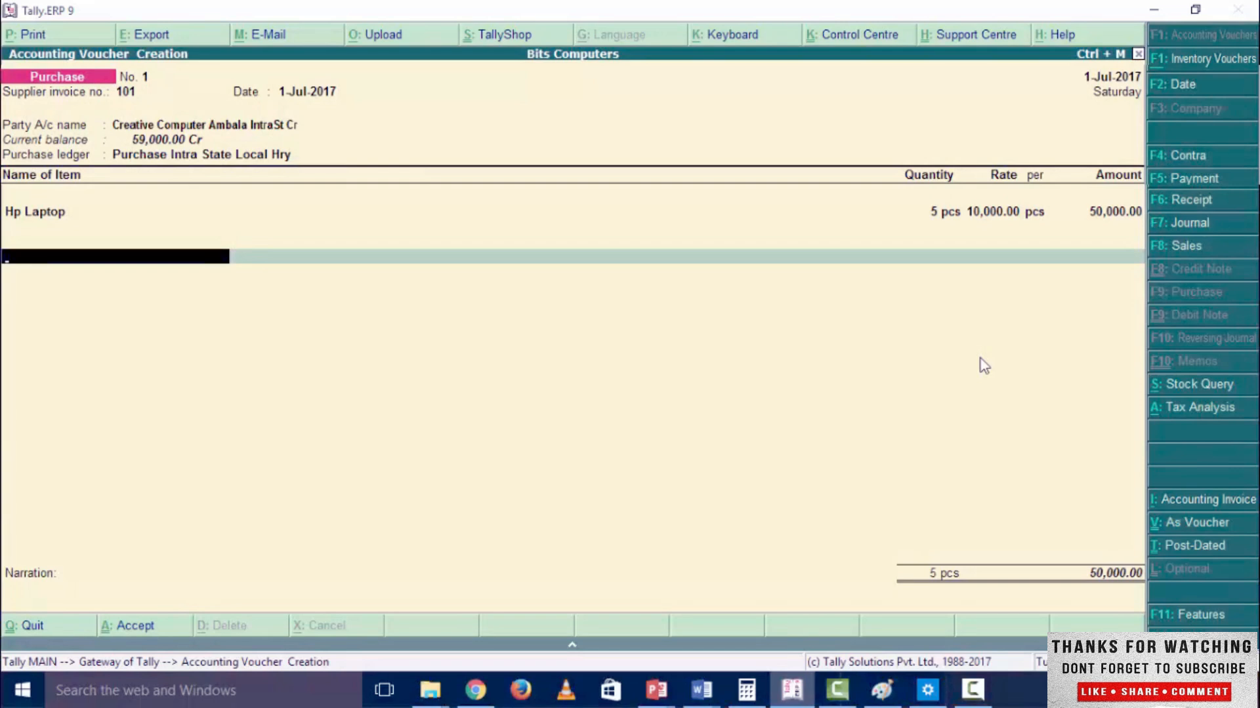
Step: Review the voucher's tax analysis and add the CGST and SGST ledgers below the Hp Laptop item
{"action": "key", "text": "alt+a"}
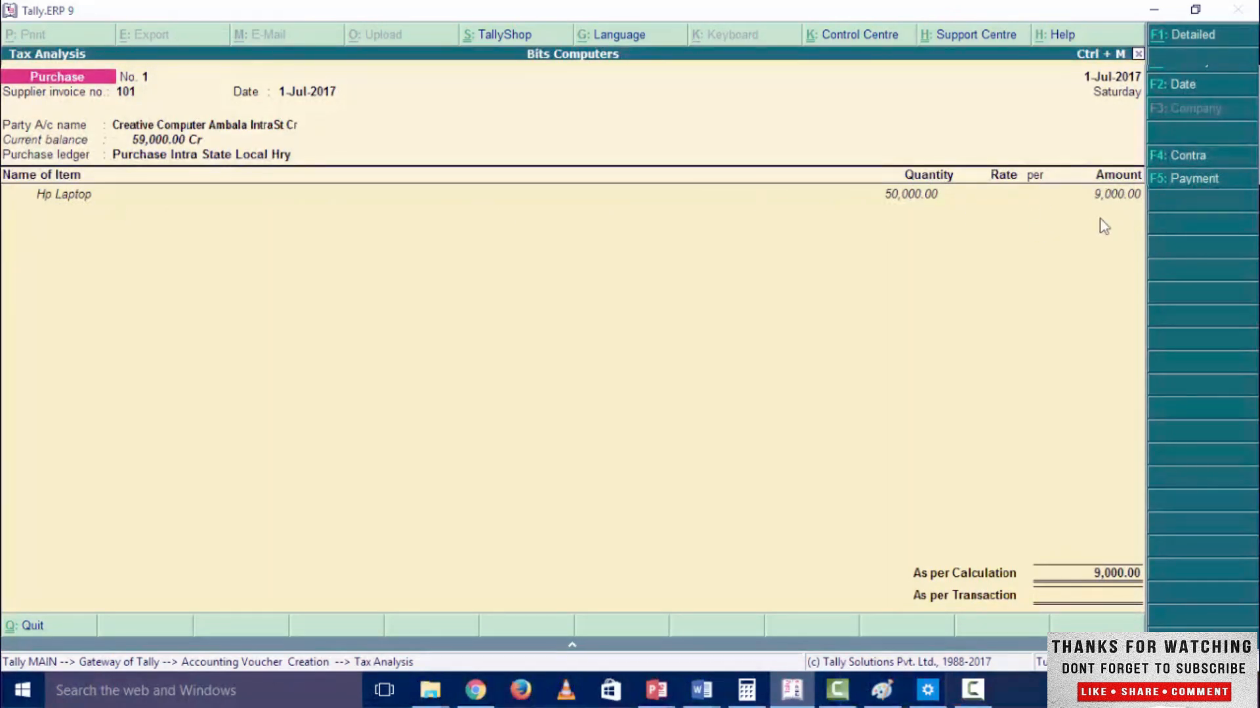
{"action": "key", "text": "Escape"}
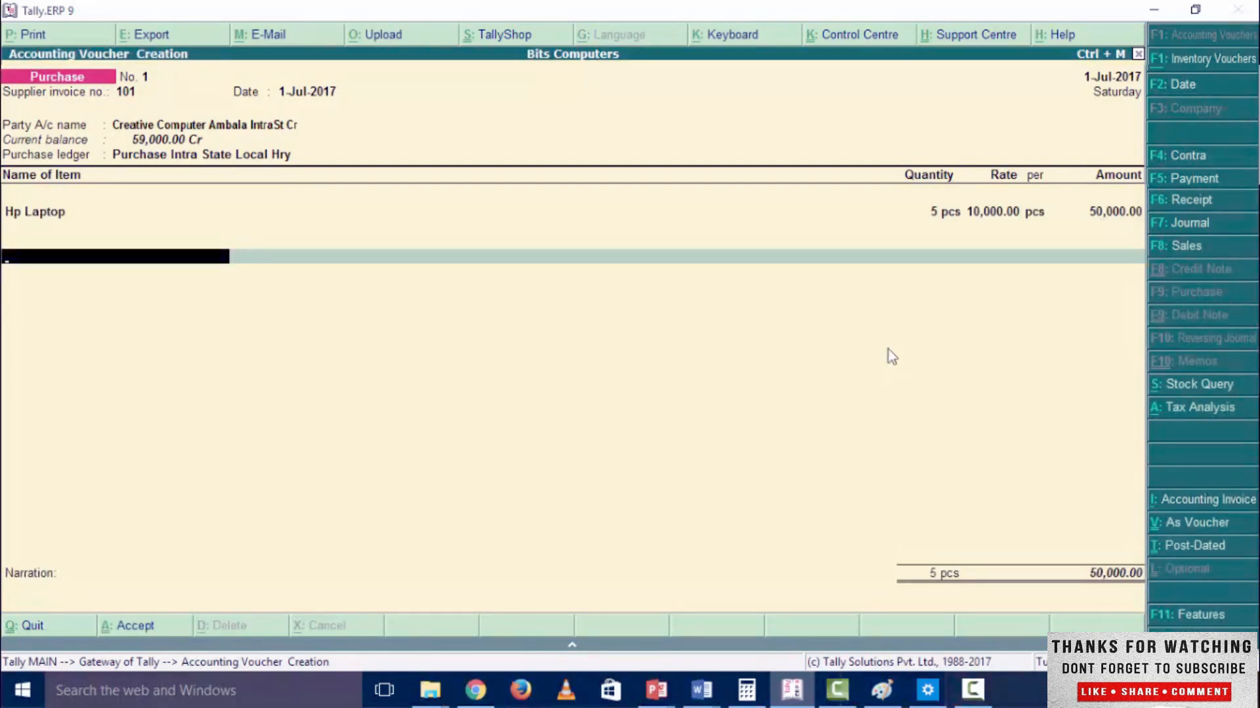
{"action": "type", "text": "CGST"}
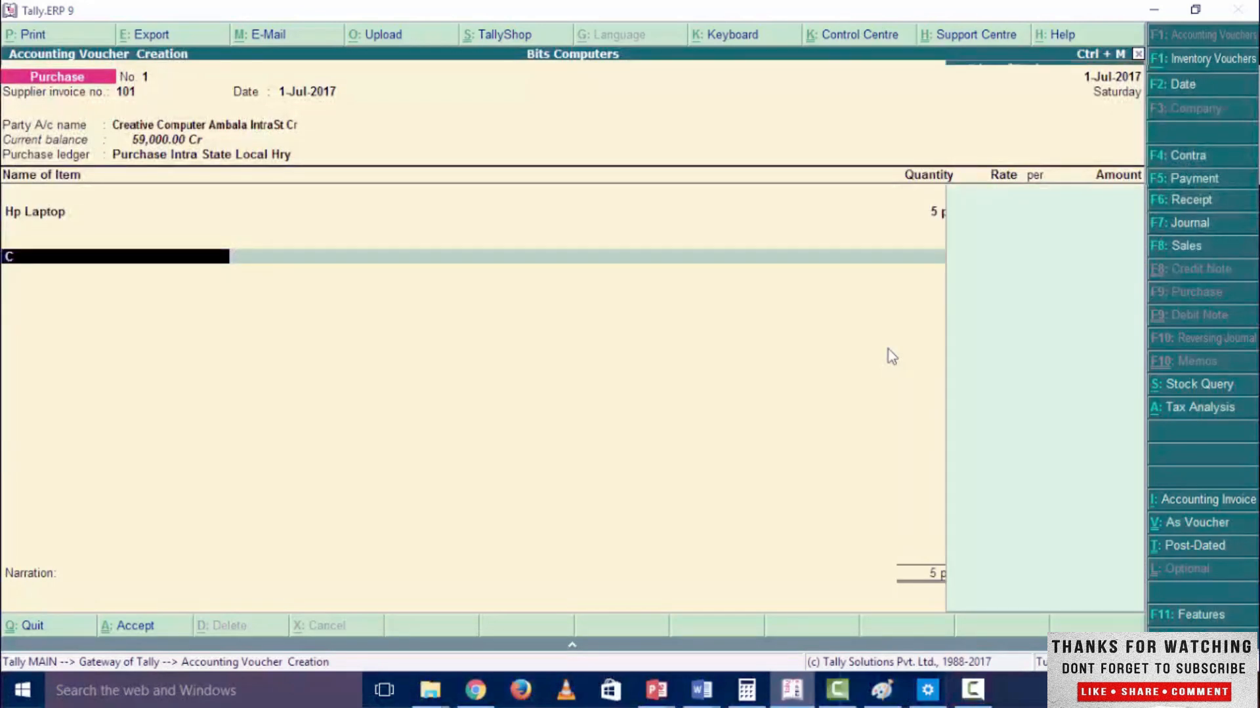
{"action": "key", "text": "Return"}
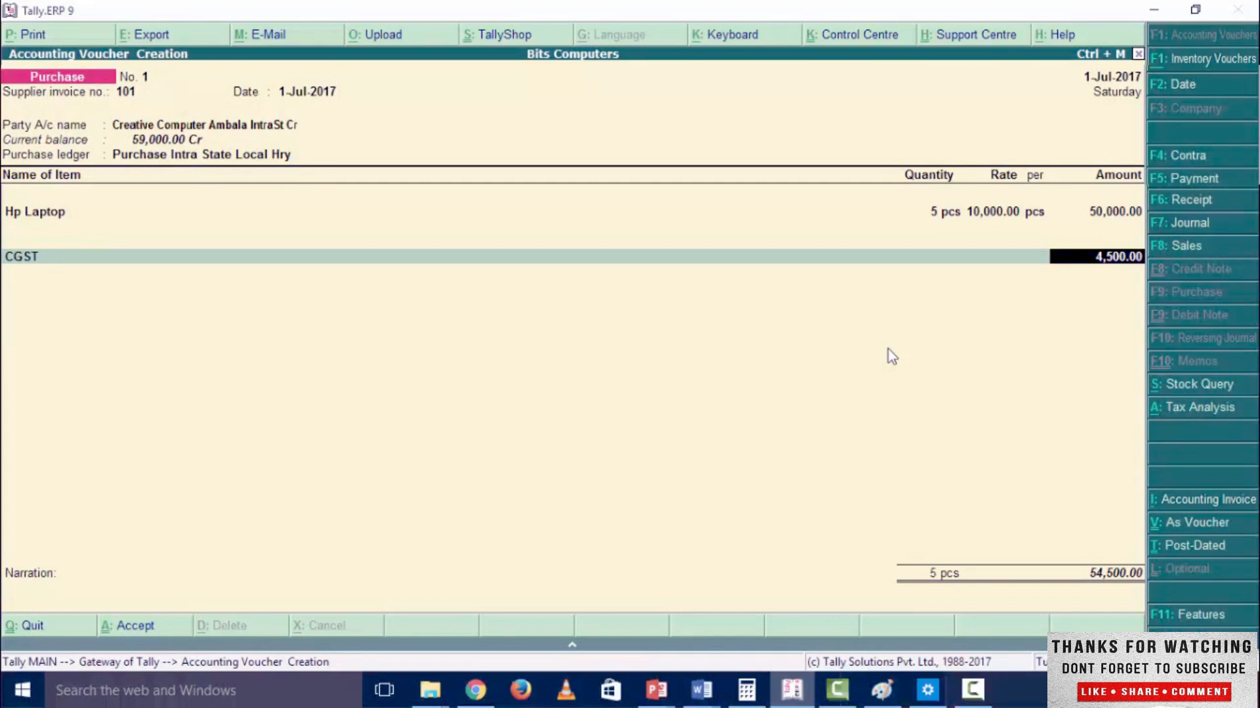
{"action": "key", "text": "Return"}
{"action": "type", "text": "S"}
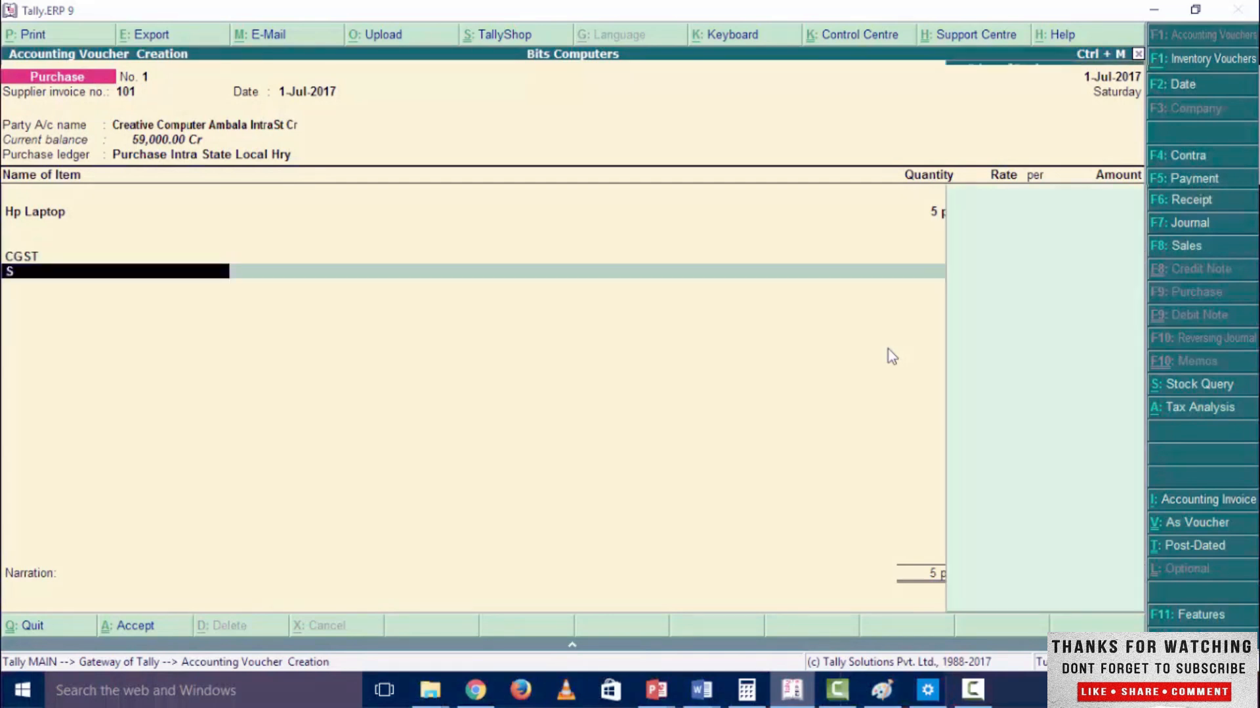
{"action": "key", "text": "Return"}
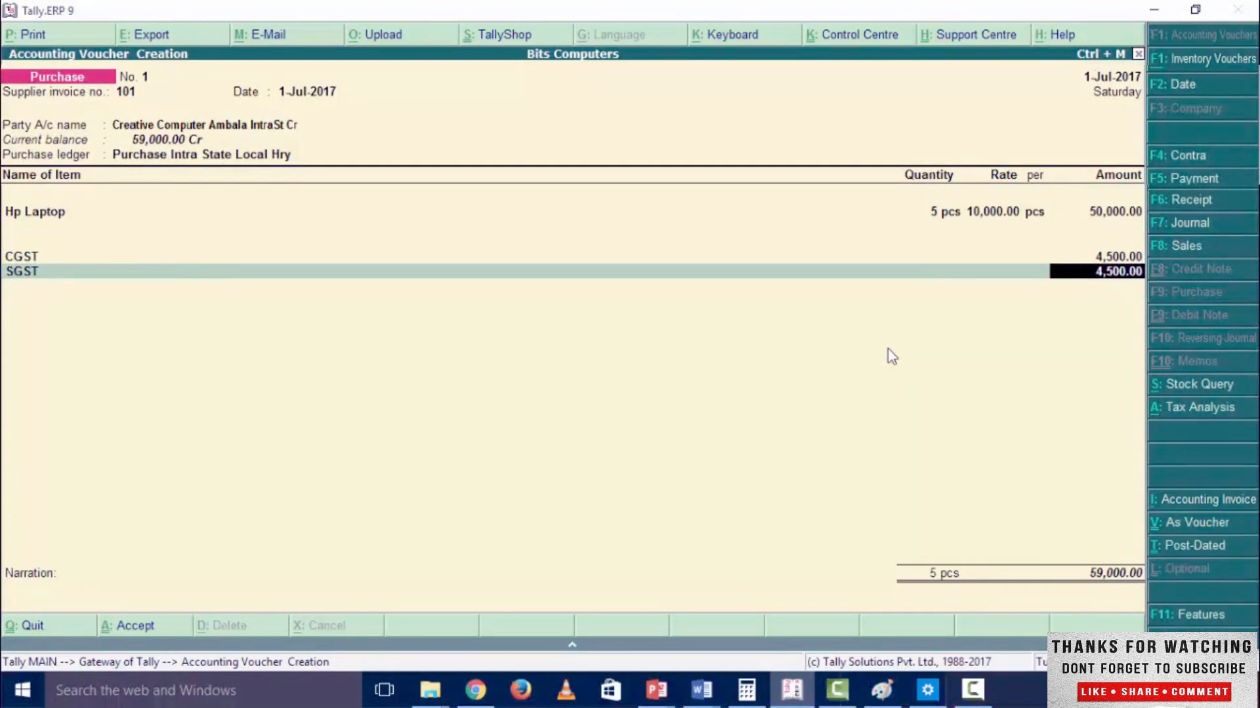
{"action": "key", "text": "Return"}
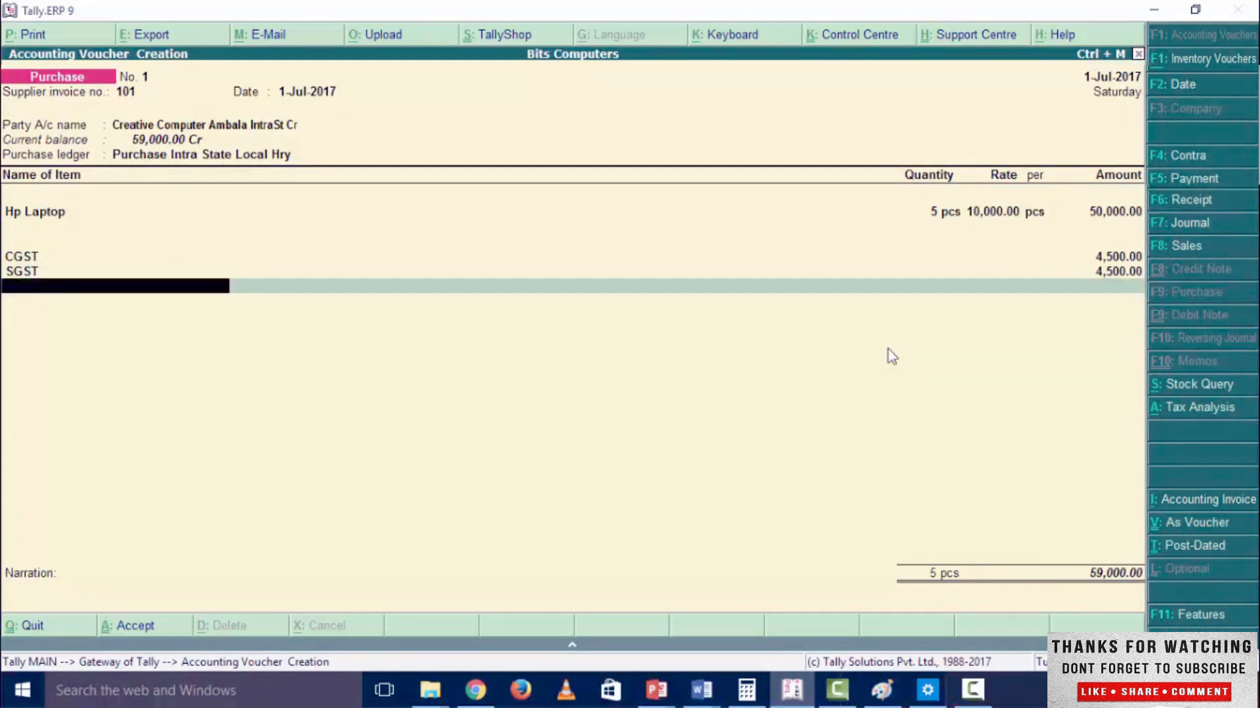
Step: End the tax ledger list, leave the narration blank and save the purchase voucher
{"action": "key", "text": "Return"}
{"action": "key", "text": "Return"}
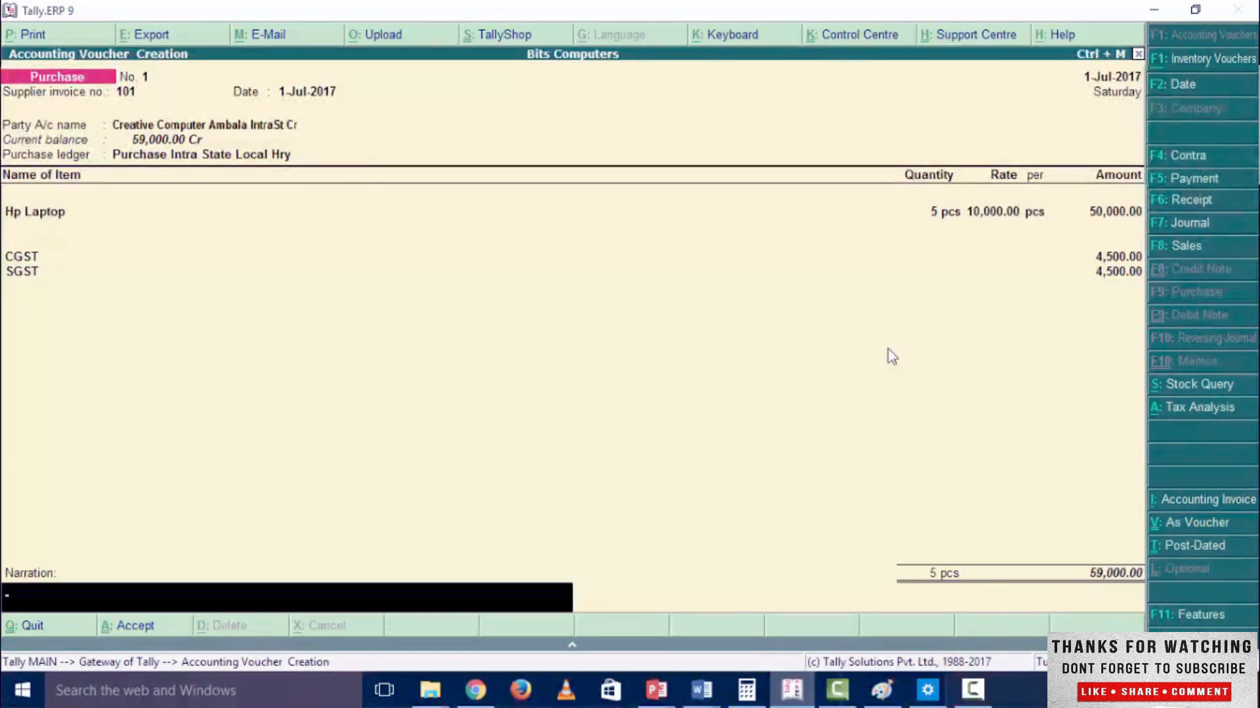
{"action": "key", "text": "Return"}
{"action": "key", "text": "Return"}
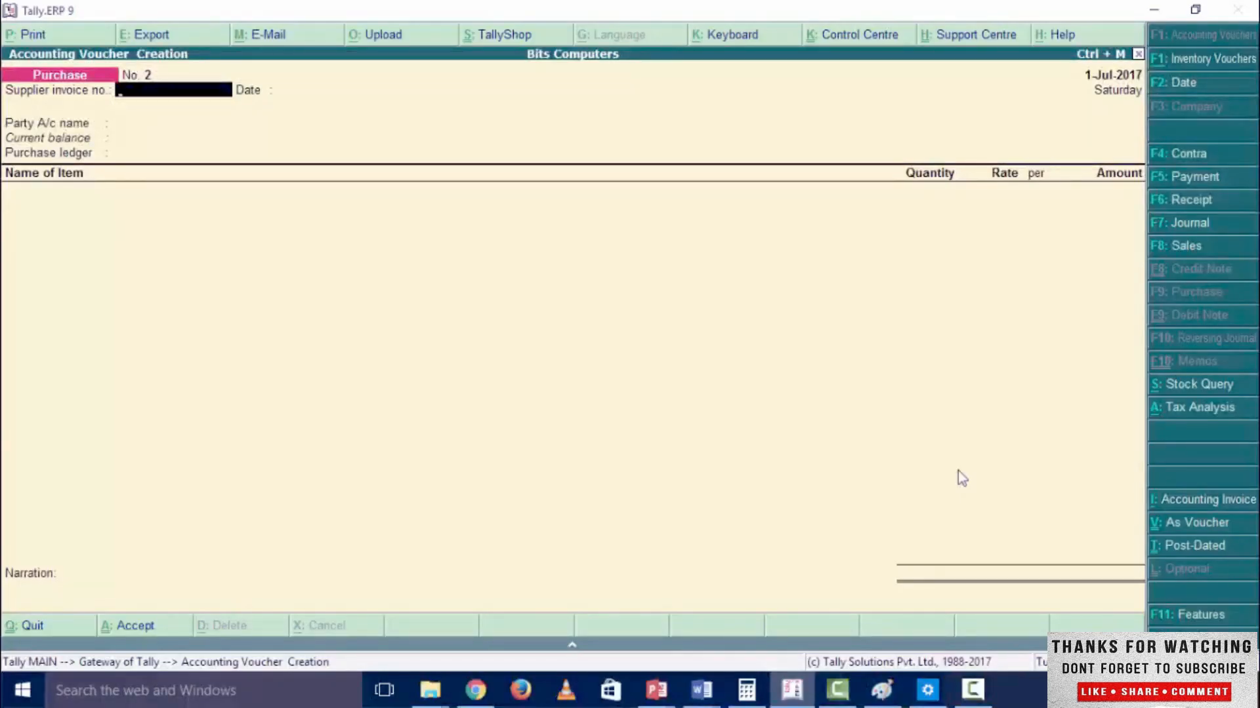
Step: Enter supplier invoice number 103 on the second purchase voucher and accept 1-Jul-2017 as the invoice date
{"action": "type", "text": "103"}
{"action": "key", "text": "Return"}
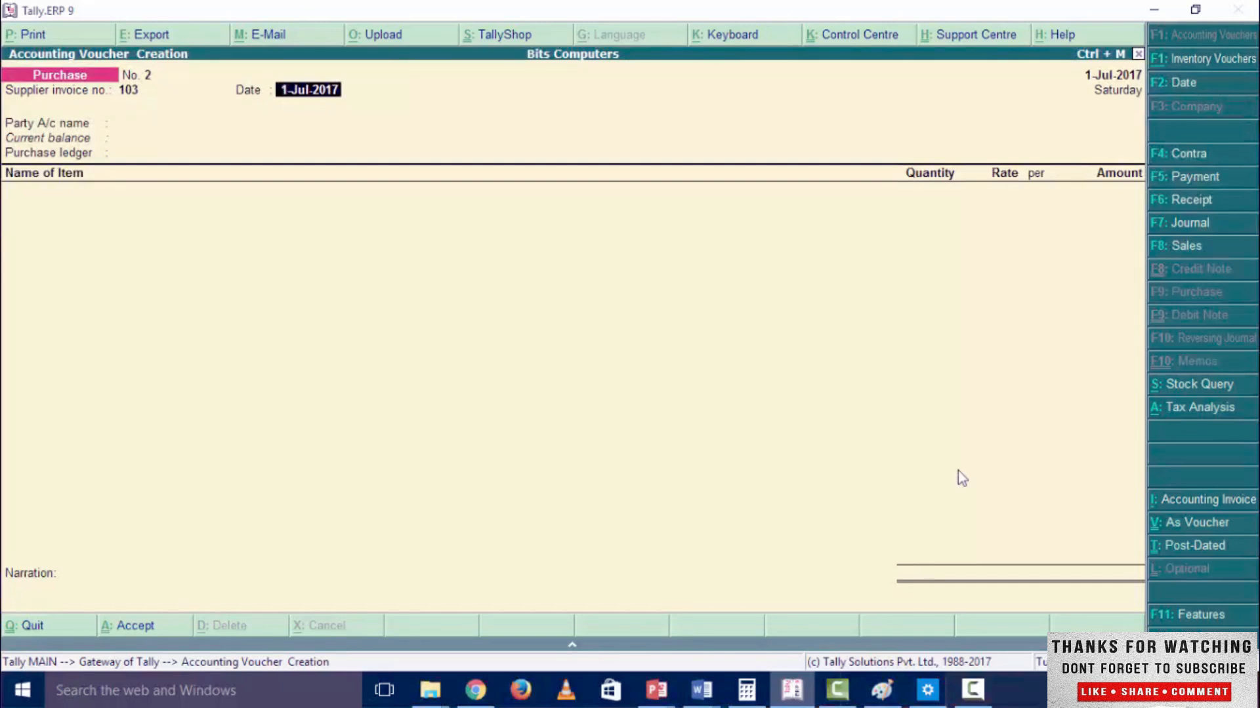
{"action": "key", "text": "Return"}
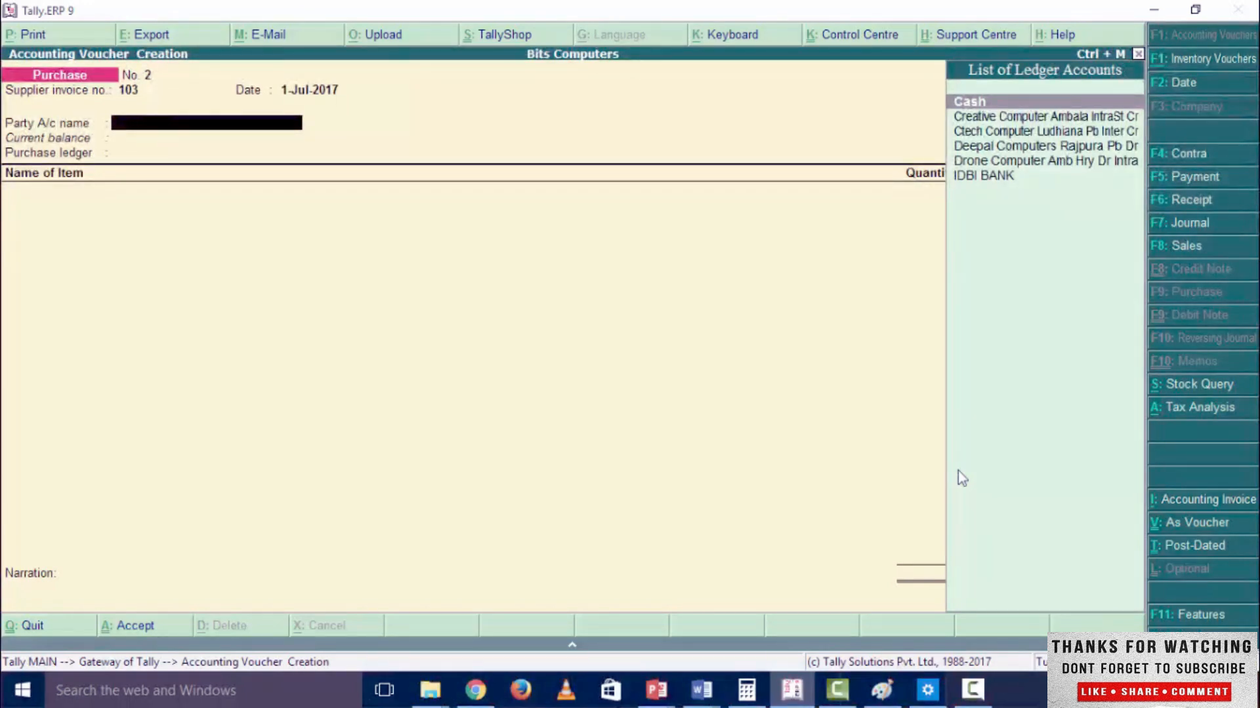
Step: Set Ctech Computer Ludhiana Pb Inter Cr as the party with its default supplier details, and Purchase InterState Pb Outside as the purchase ledger
{"action": "key", "text": "Down"}
{"action": "key", "text": "Down"}
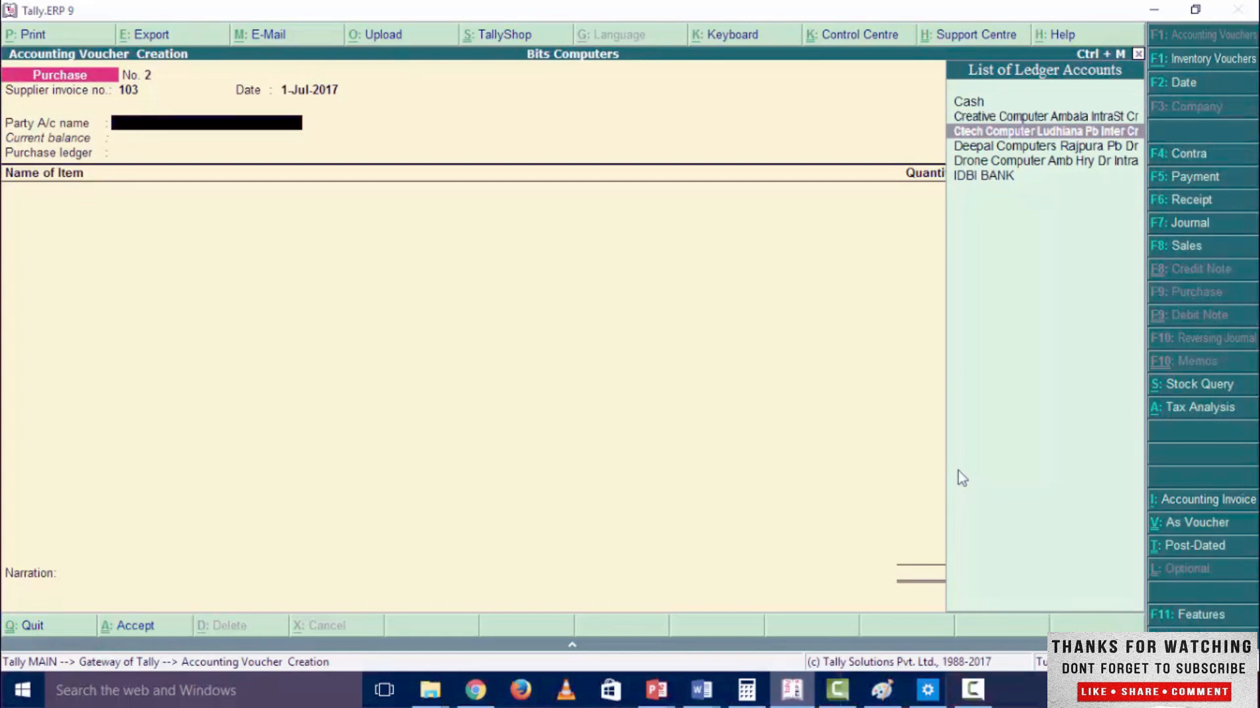
{"action": "key", "text": "Return"}
{"action": "key", "text": "Return"}
{"action": "key", "text": "Return"}
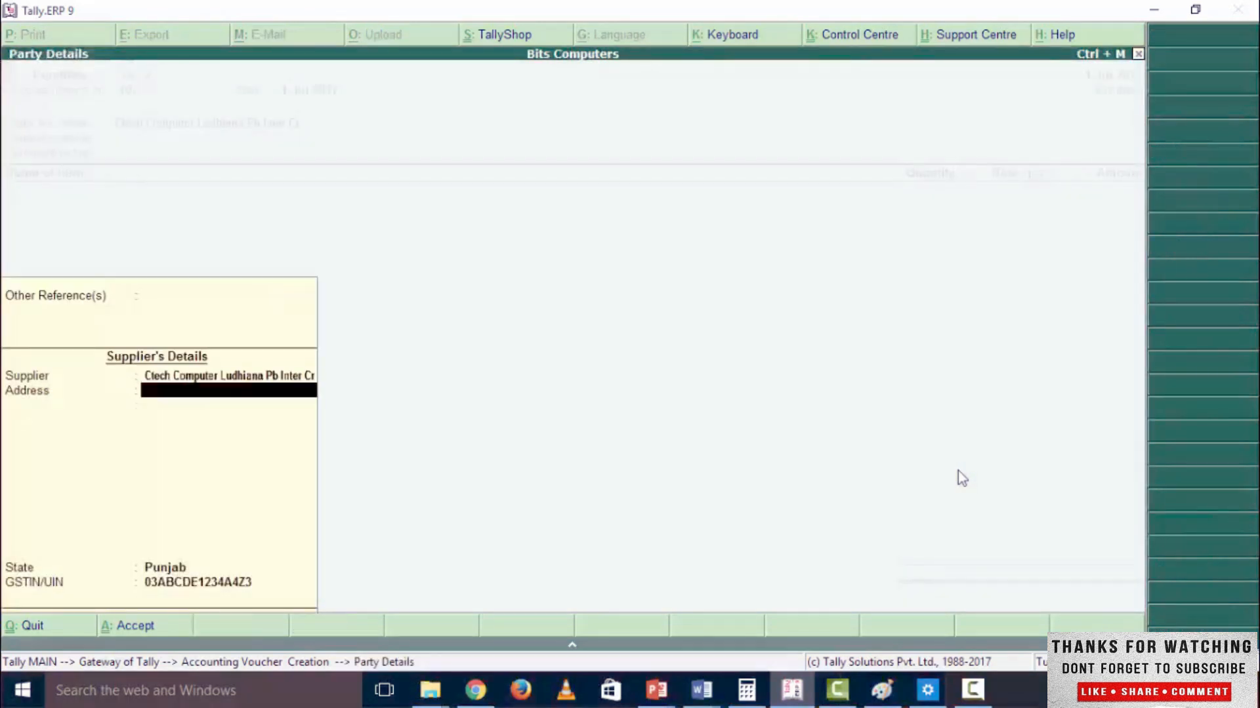
{"action": "key", "text": "Return"}
{"action": "key", "text": "Return"}
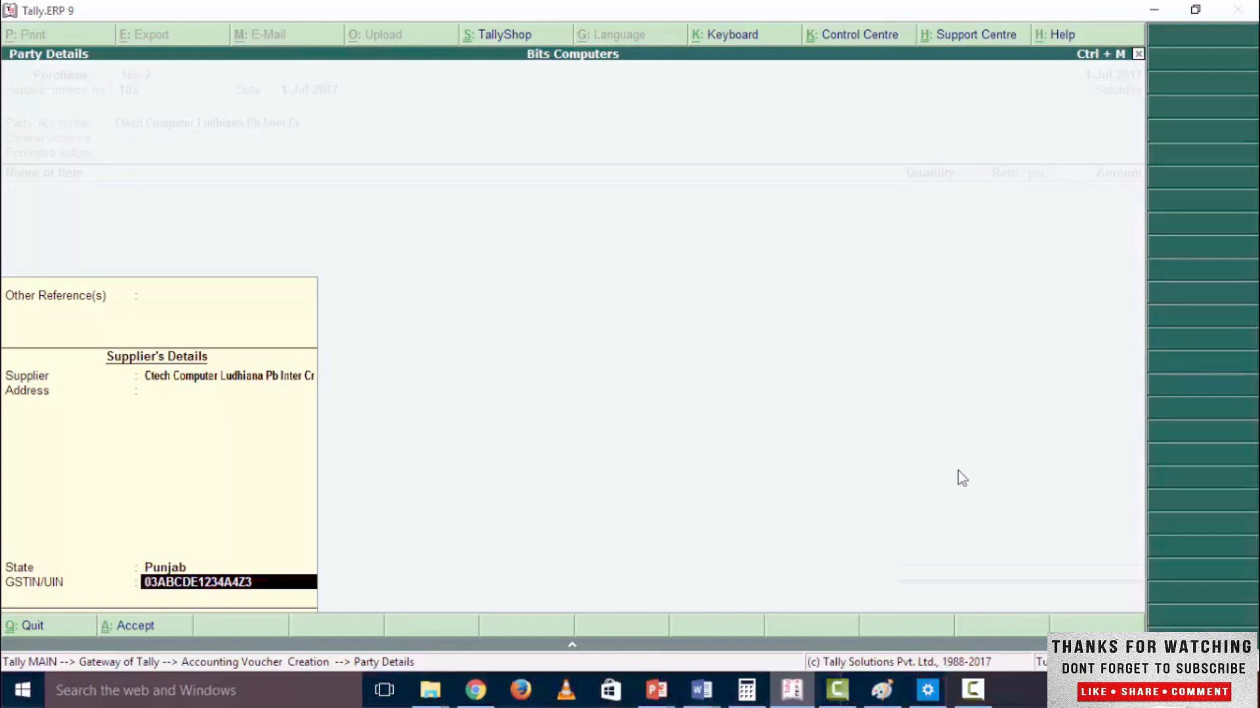
{"action": "key", "text": "Return"}
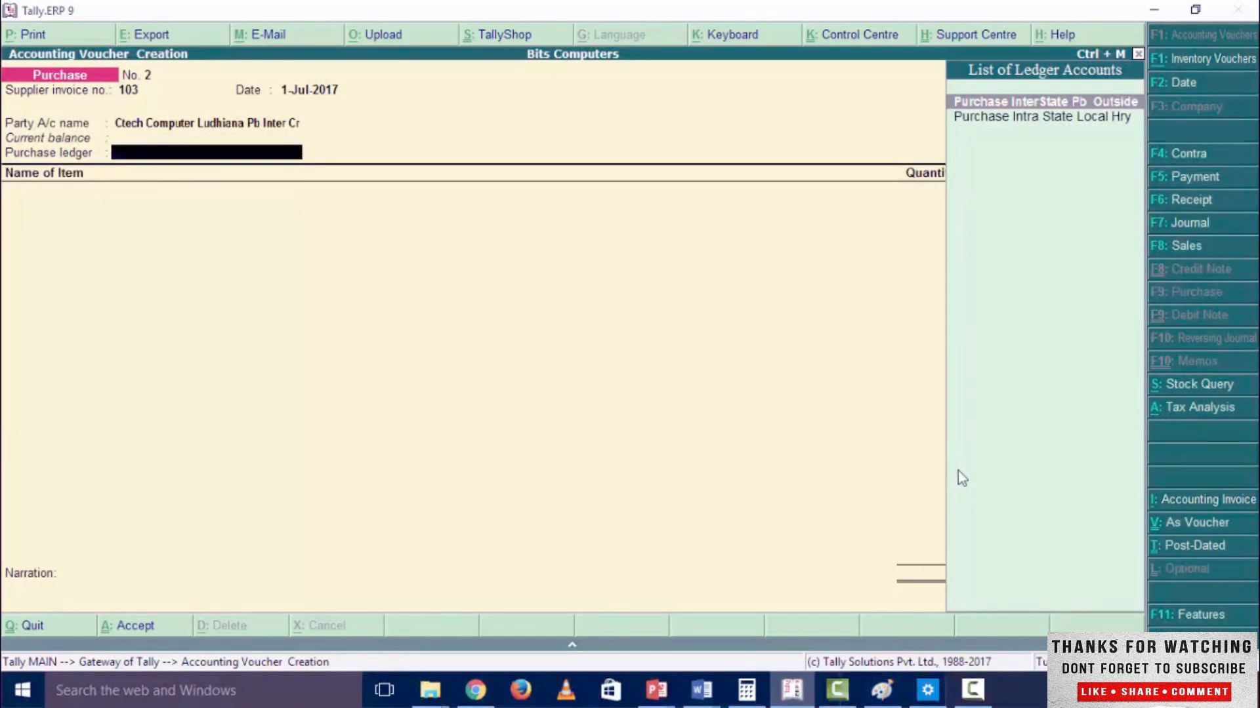
{"action": "key", "text": "Return"}
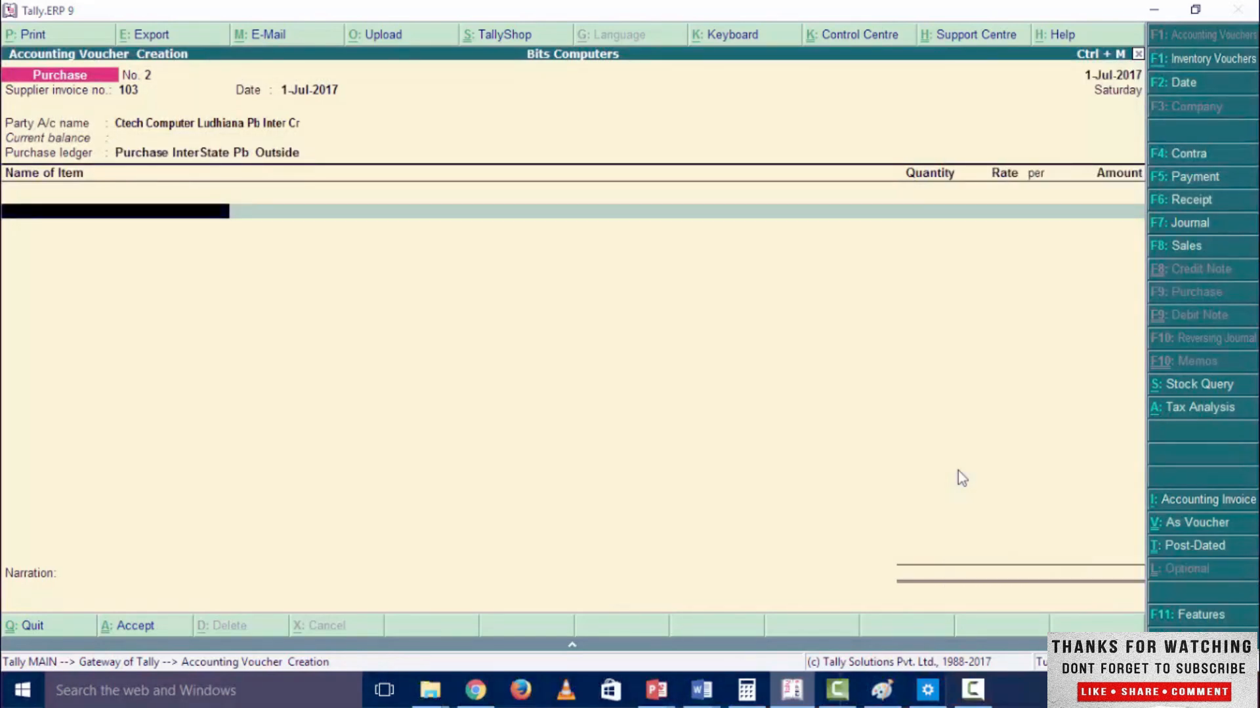
Step: Add the Hp Laptop item to the second purchase voucher with quantity 5 pcs at a rate of 10,000 per pcs
{"action": "type", "text": "hp"}
{"action": "key", "text": "Return"}
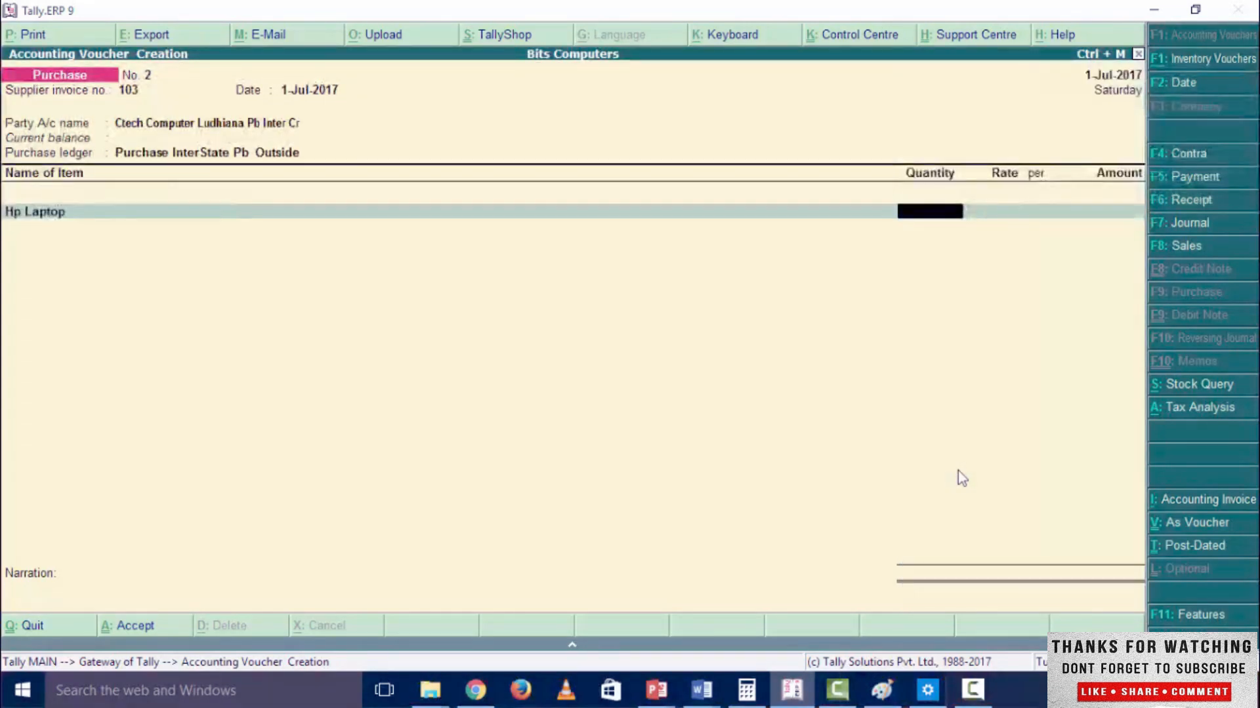
{"action": "type", "text": "5"}
{"action": "key", "text": "Return"}
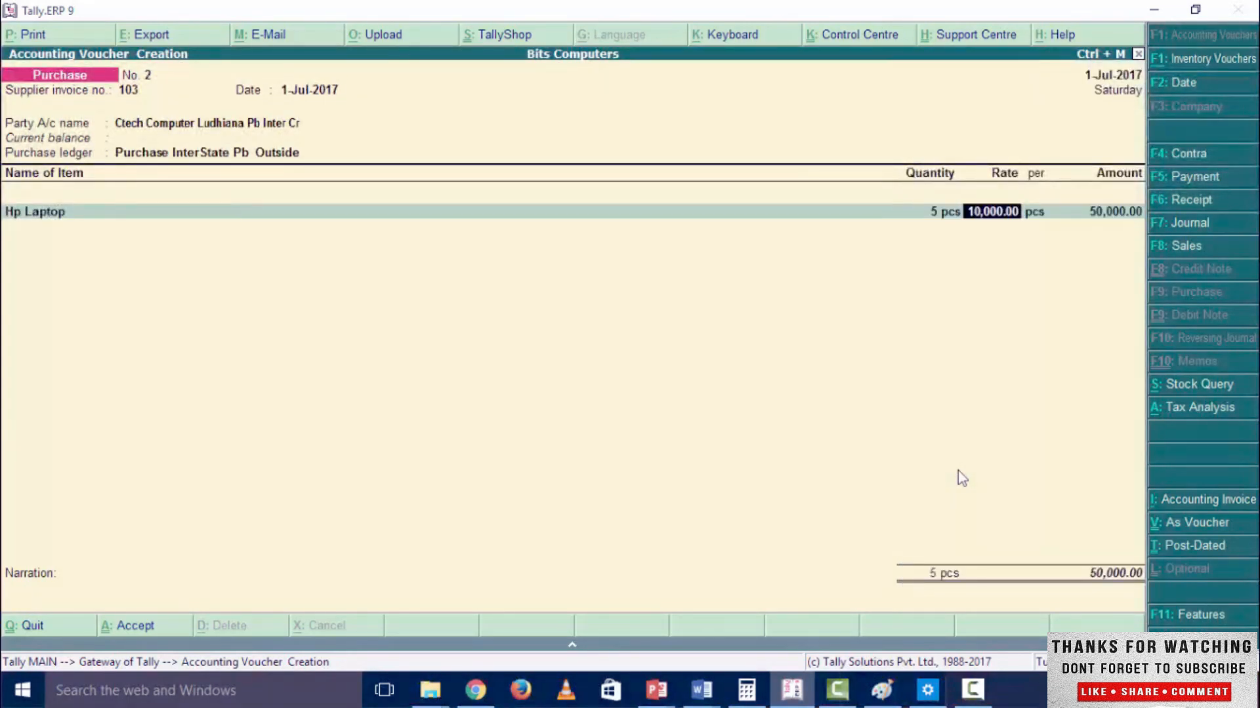
{"action": "key", "text": "Return"}
{"action": "key", "text": "Return"}
{"action": "key", "text": "Return"}
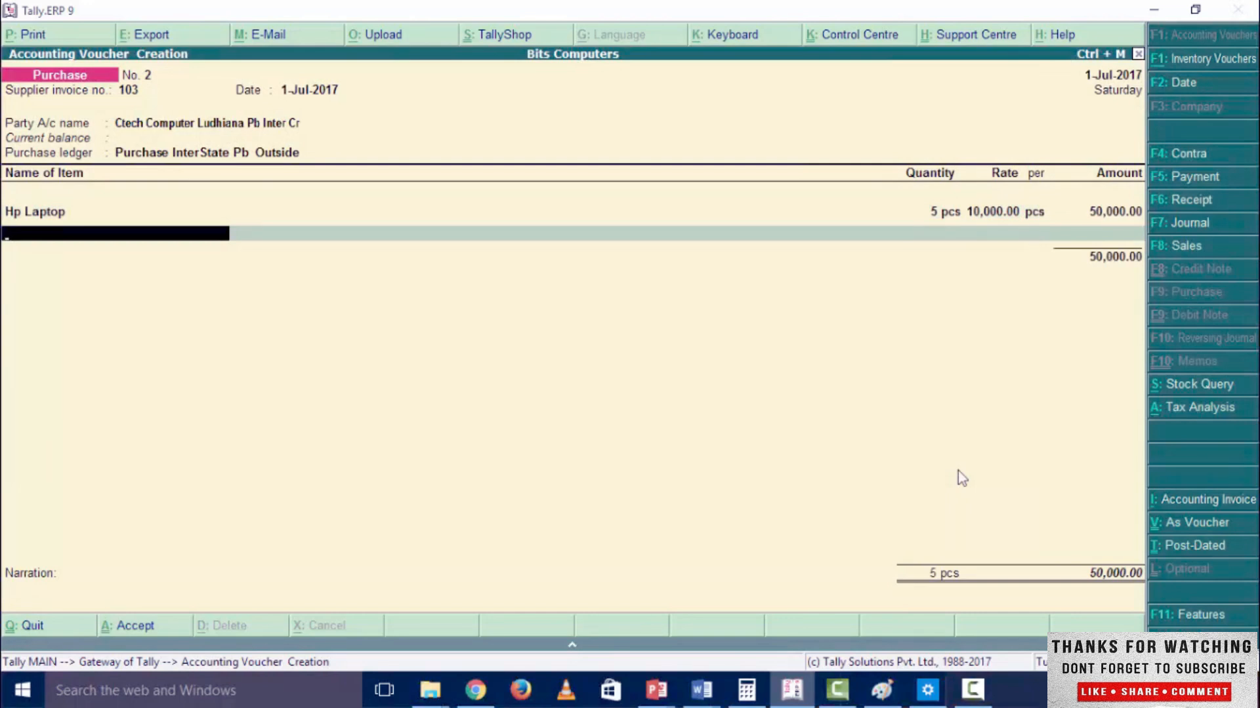
Step: Review the interstate purchase's tax analysis and add the IGST ledger with its calculated amount below the Hp Laptop item
{"action": "key", "text": "alt+a"}
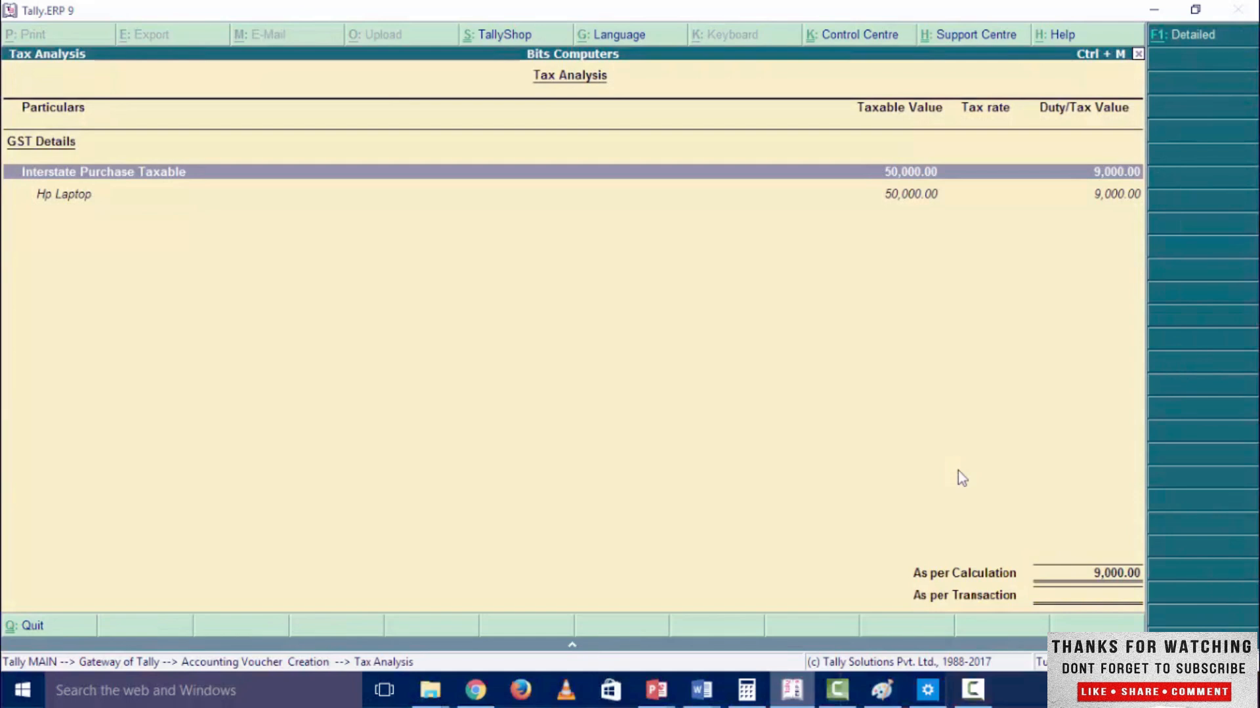
{"action": "key", "text": "Escape"}
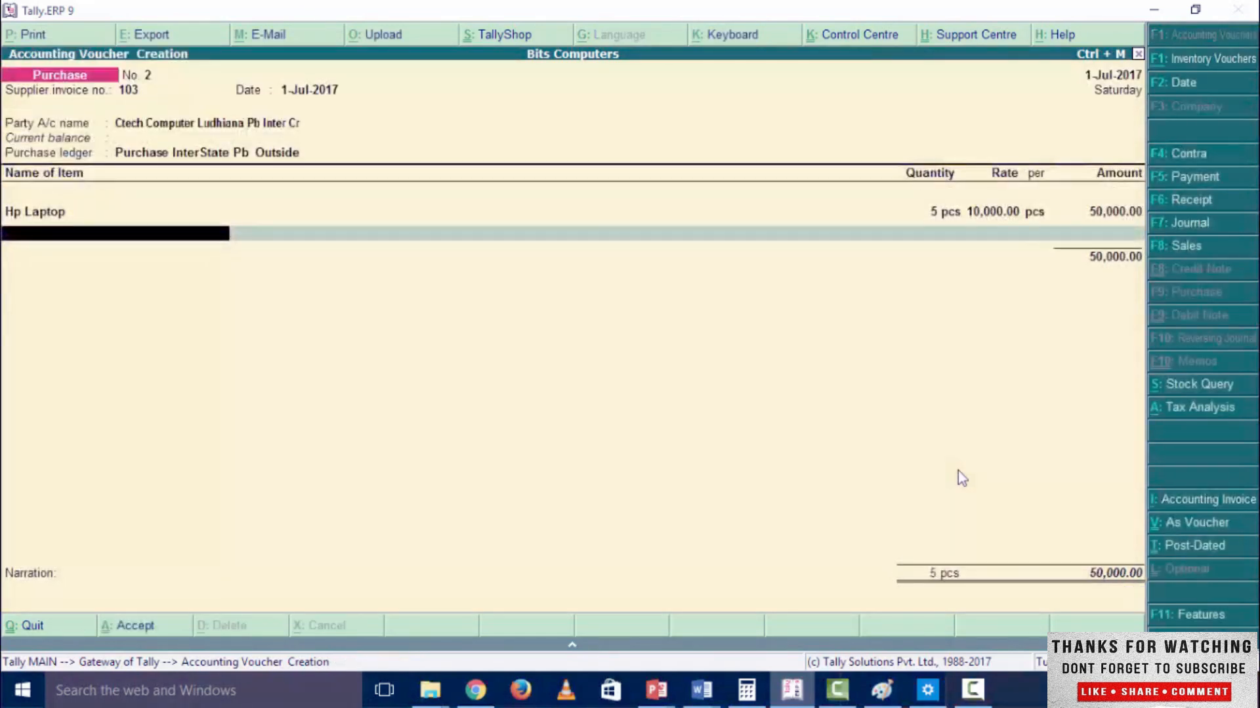
{"action": "key", "text": "Return"}
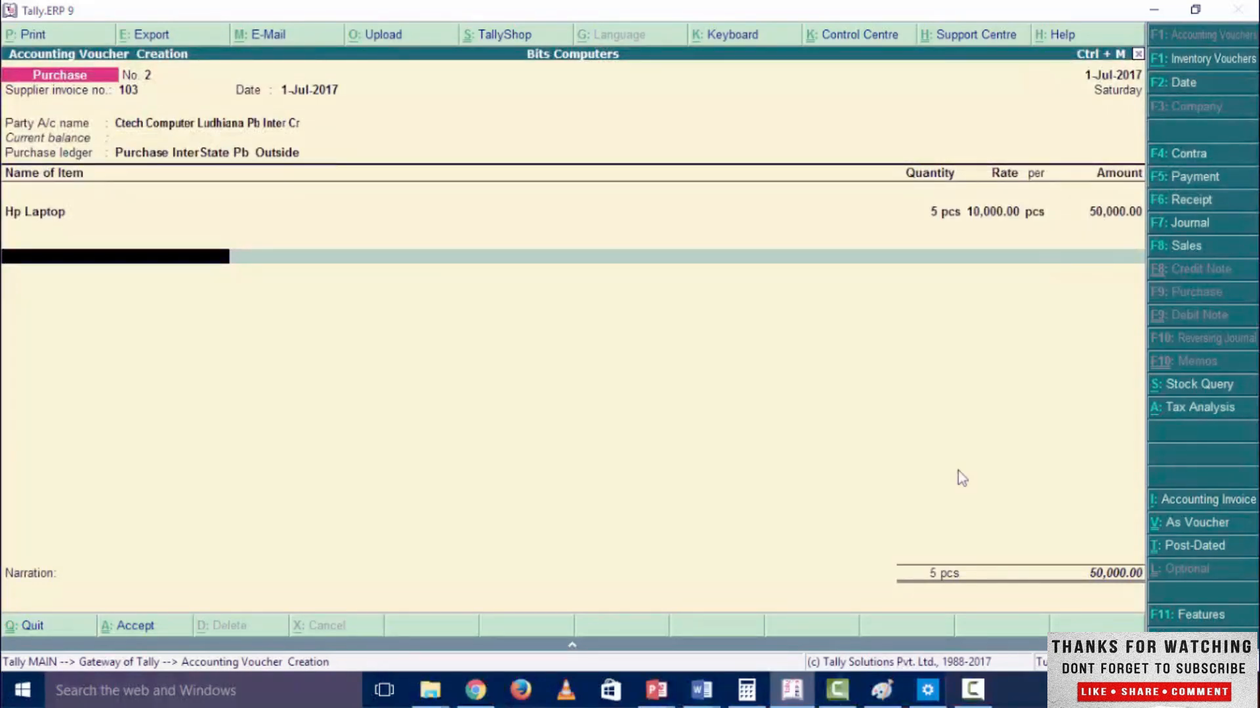
{"action": "type", "text": "IGST"}
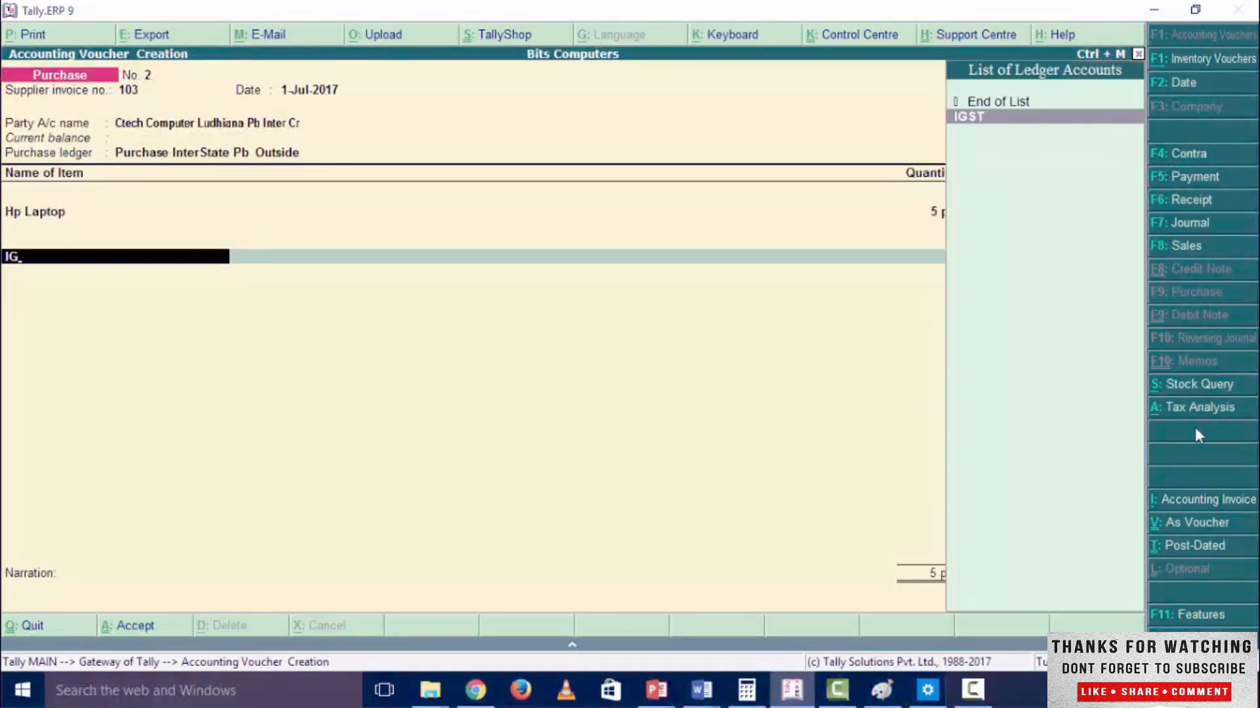
{"action": "key", "text": "Return"}
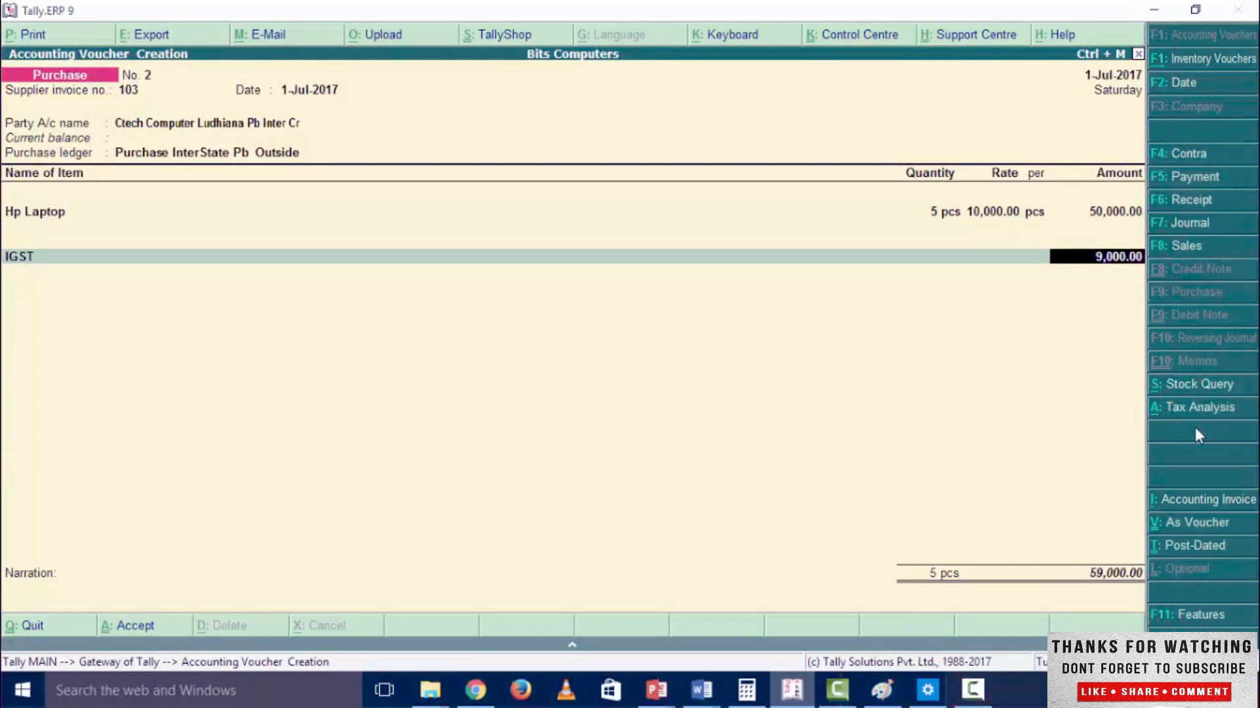
{"action": "key", "text": "Return"}
Step: End the ledger list after IGST, leave the narration blank and save the interstate purchase voucher
{"action": "key", "text": "Return"}
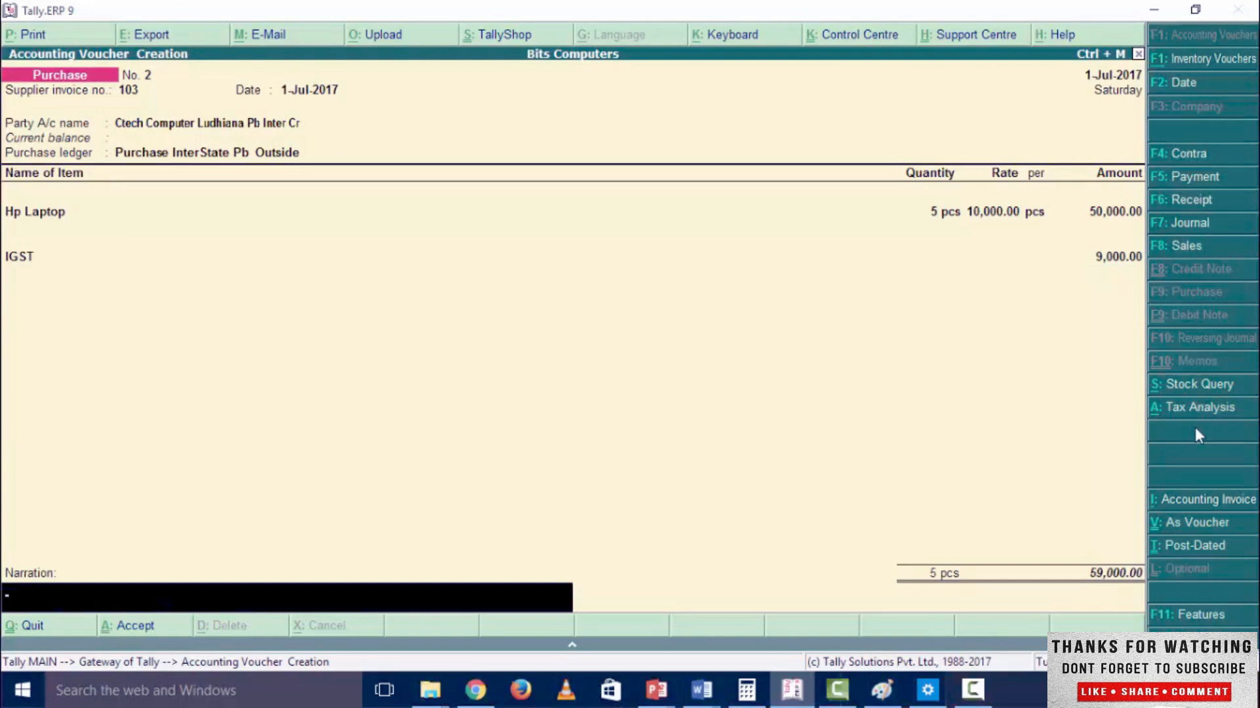
{"action": "key", "text": "Return"}
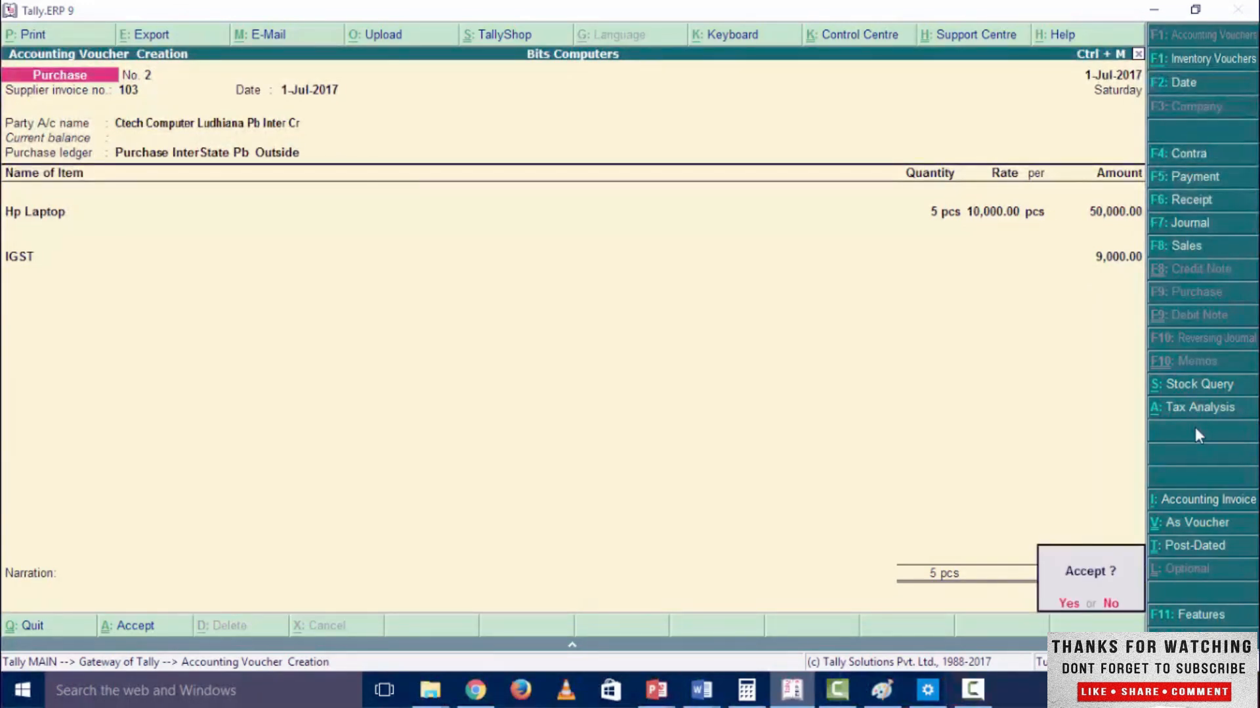
{"action": "key", "text": "y"}
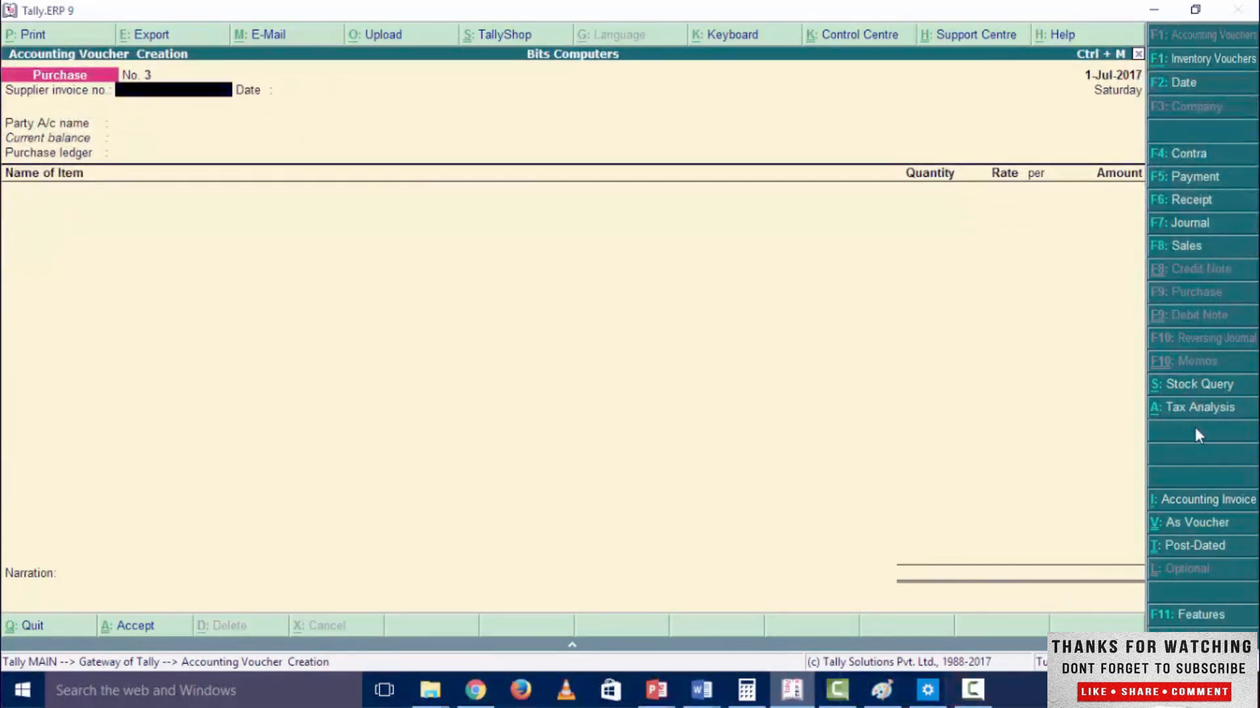
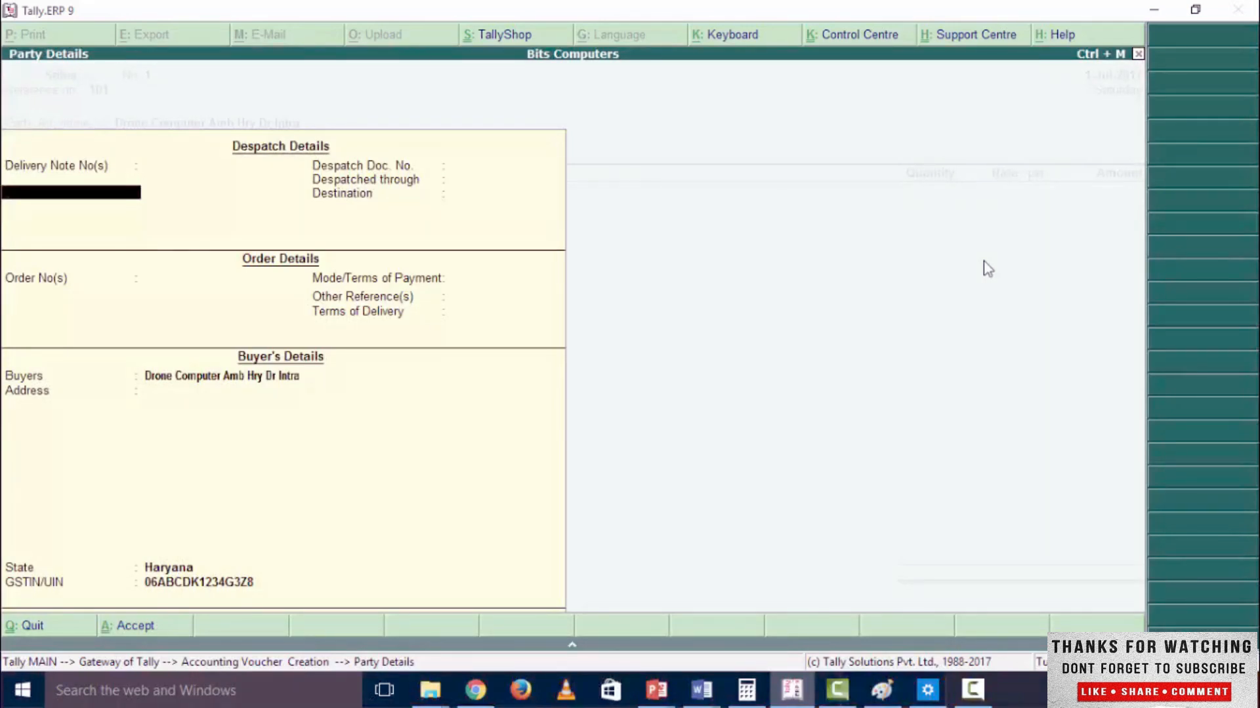
Step: Accept the default party details for Drone Computer Amb Hry Dr Intra and set Sales Local Hry Intra as the sales ledger
{"action": "key", "text": "Return"}
{"action": "key", "text": "Return"}
{"action": "key", "text": "Return"}
{"action": "key", "text": "Return"}
{"action": "key", "text": "Return"}
{"action": "key", "text": "Return"}
{"action": "key", "text": "Return"}
{"action": "key", "text": "Return"}
{"action": "key", "text": "Return"}
{"action": "key", "text": "Return"}
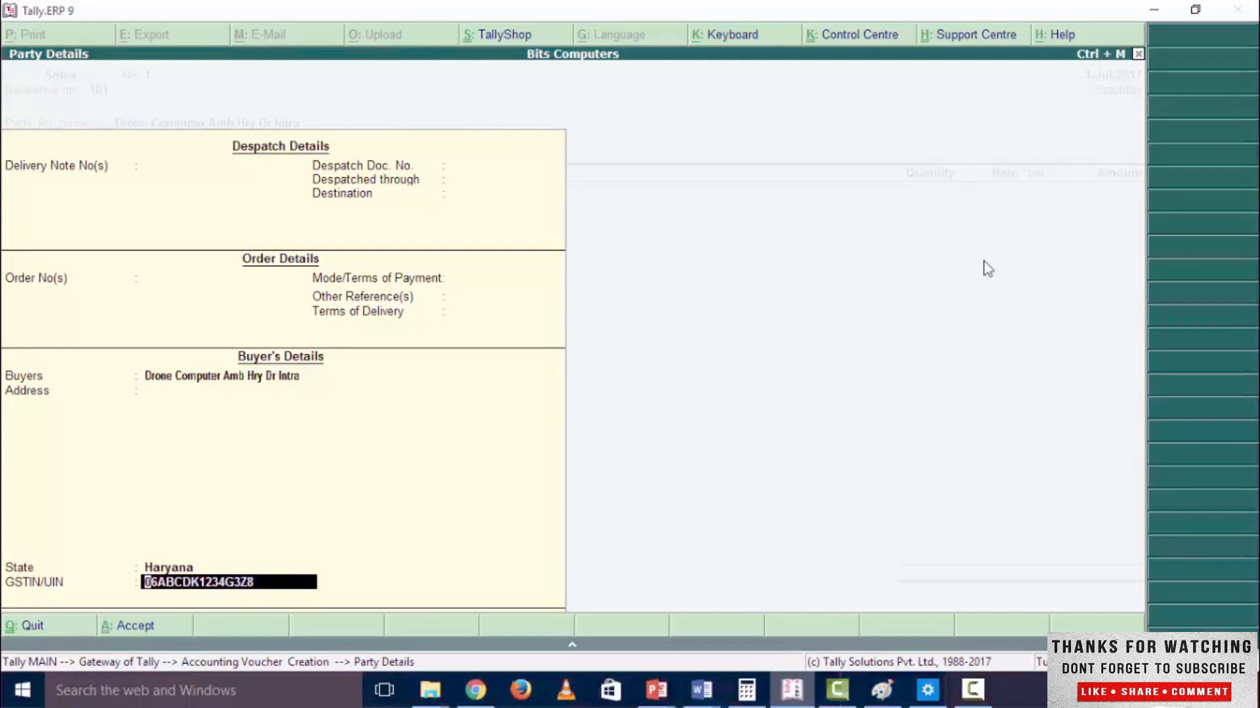
{"action": "key", "text": "Return"}
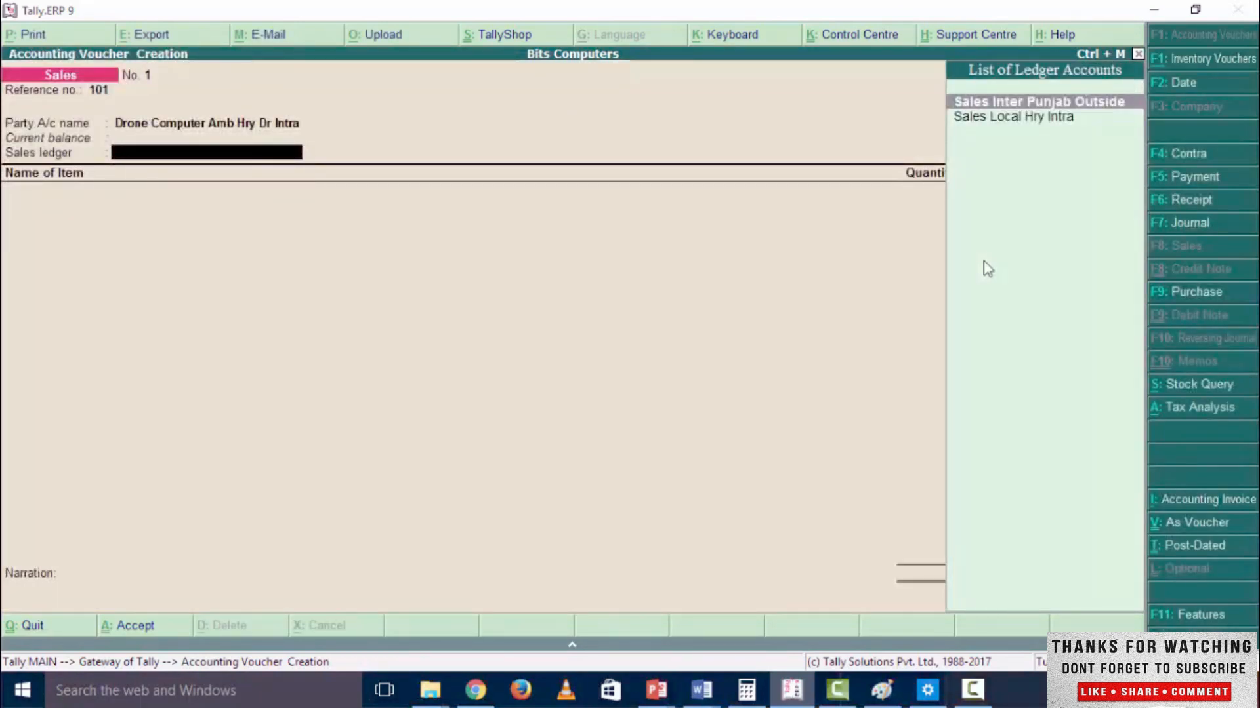
{"action": "key", "text": "Down"}
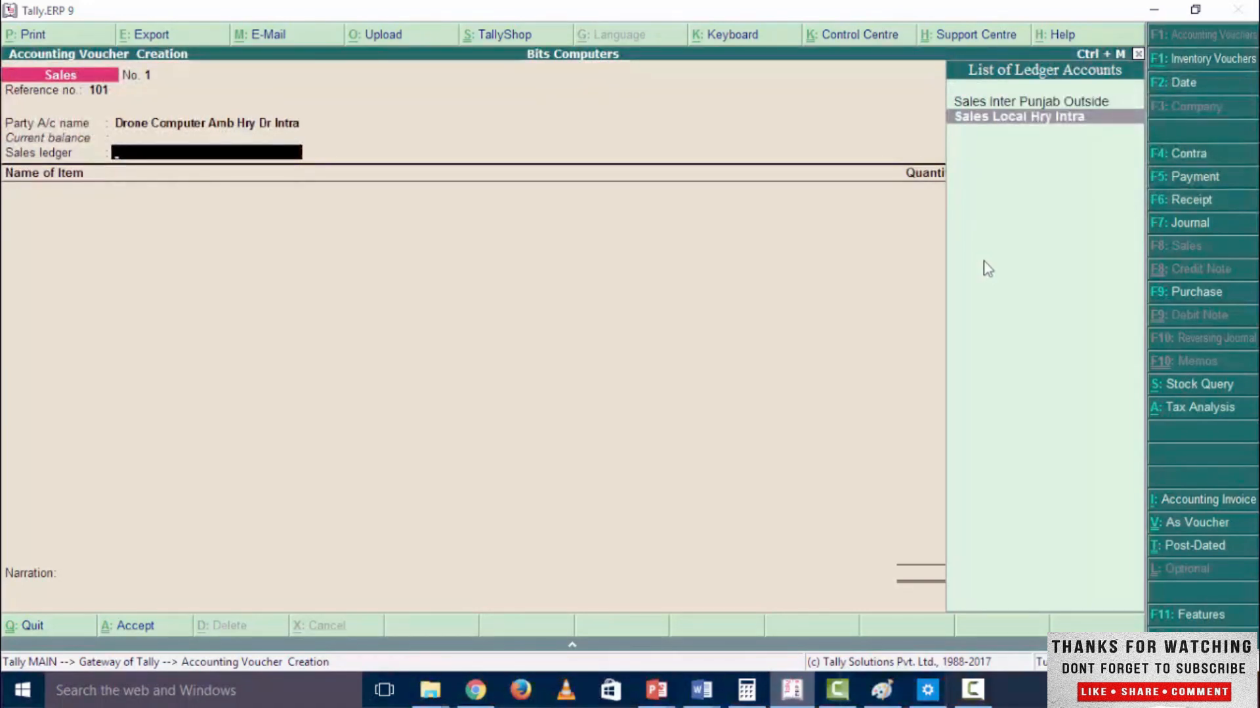
{"action": "key", "text": "Return"}
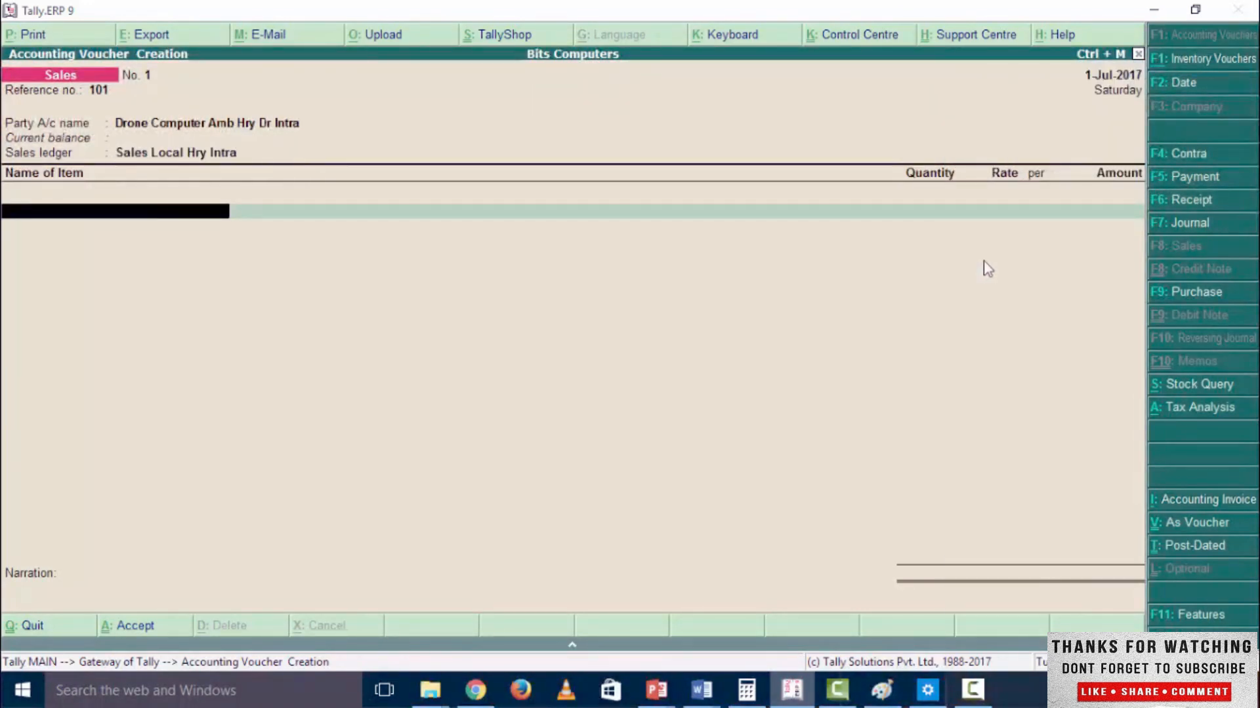
Step: Add the Hp Laptop item to the sales voucher with quantity 5 pcs at a rate of 12,000 per pcs
{"action": "type", "text": "HP"}
{"action": "key", "text": "Return"}
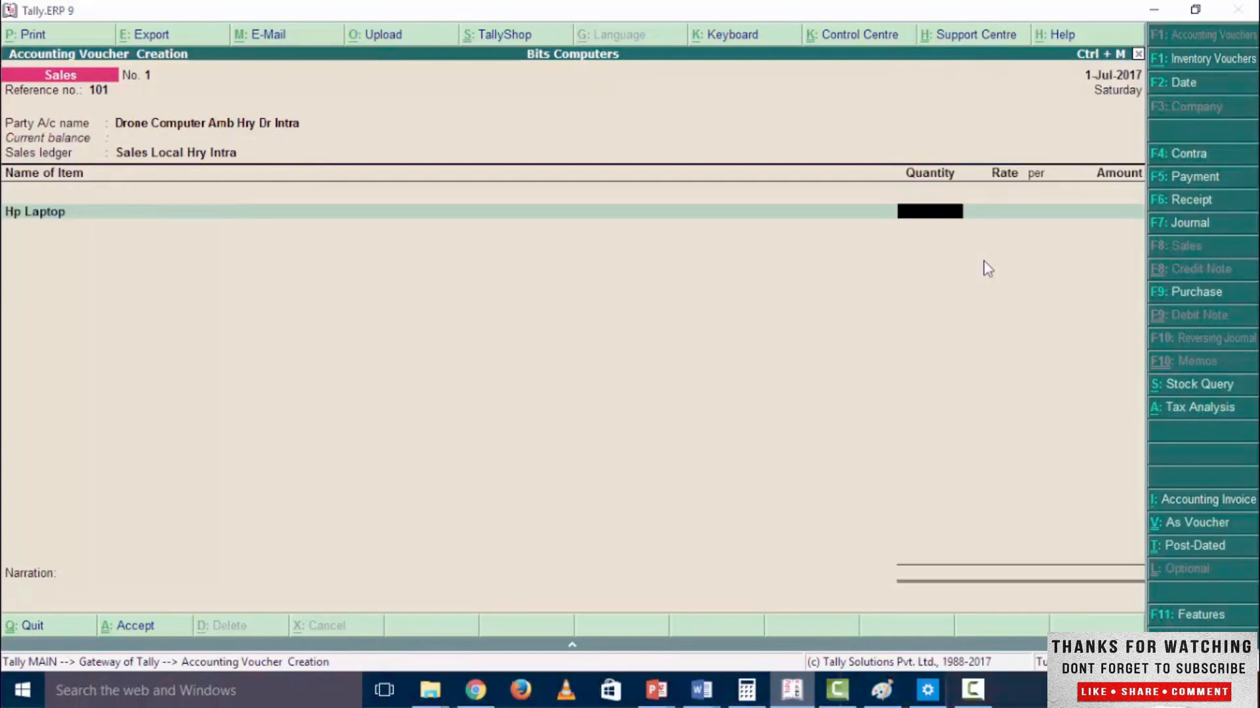
{"action": "type", "text": "5 pcs"}
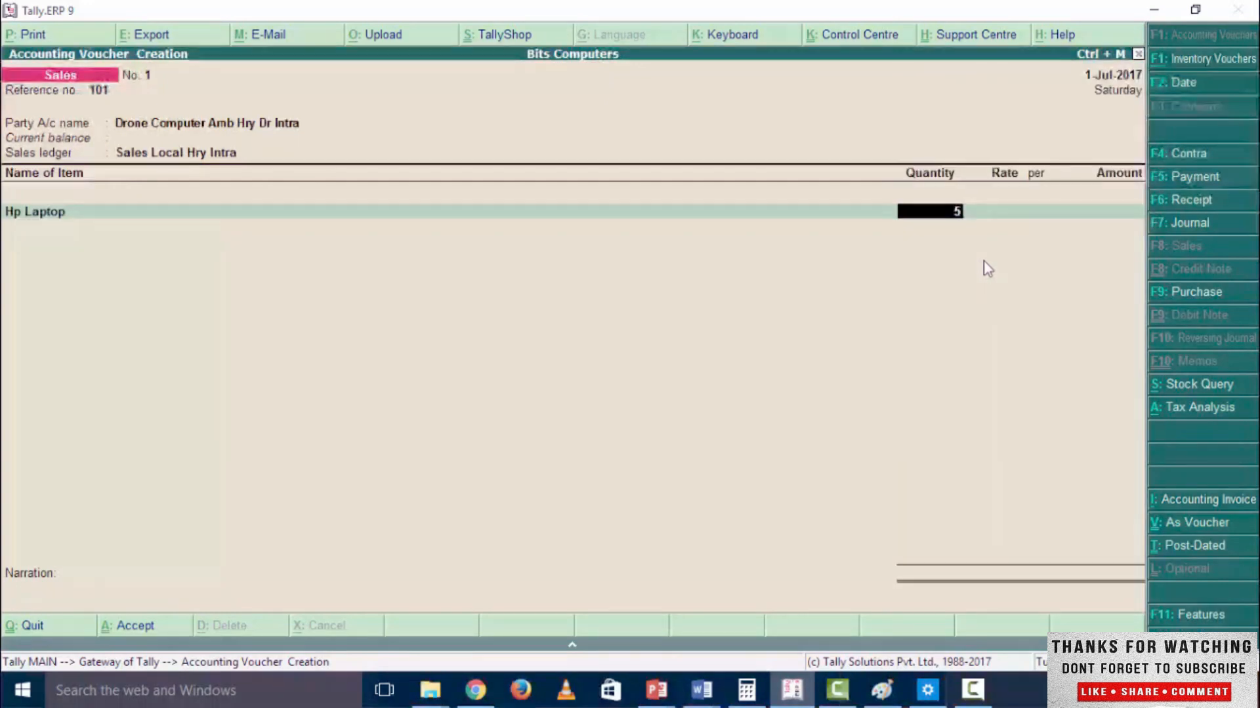
{"action": "key", "text": "Return"}
{"action": "type", "text": "12,"}
{"action": "type", "text": "000"}
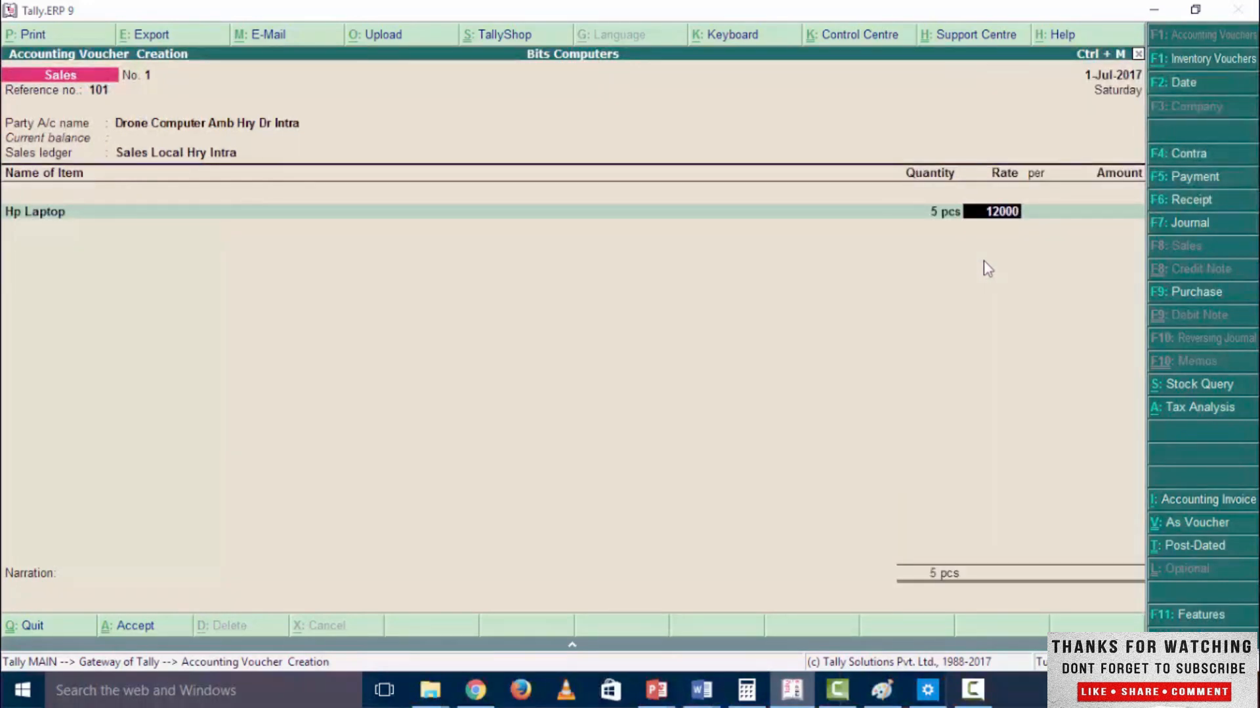
{"action": "key", "text": "Return"}
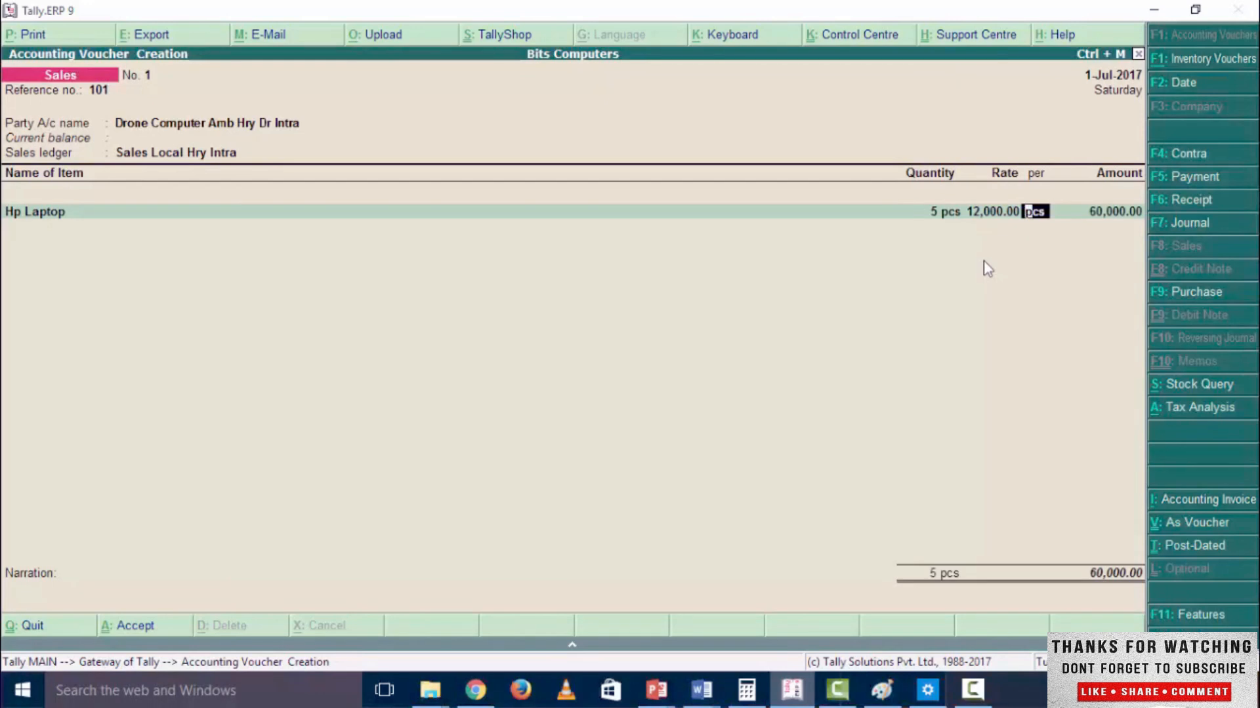
{"action": "key", "text": "Return"}
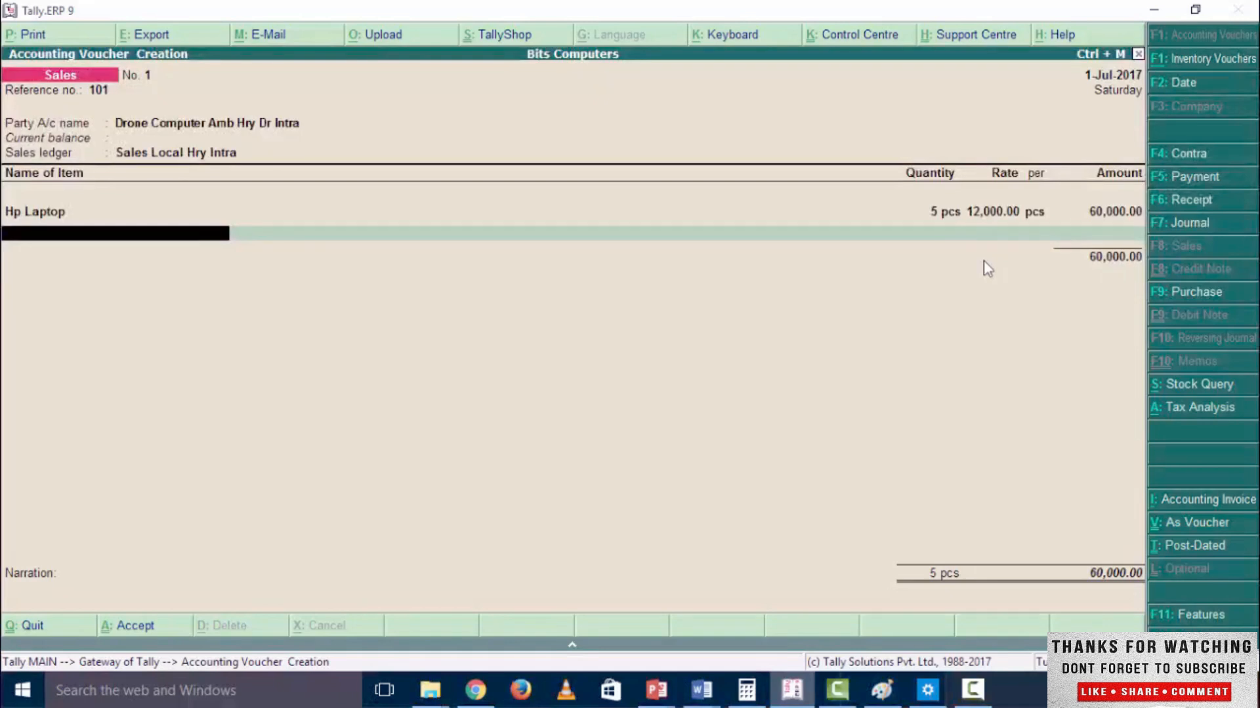
Step: Review the sales voucher's tax analysis and add the CGST and SGST ledgers with their calculated amounts below the item
{"action": "key", "text": "alt+a"}
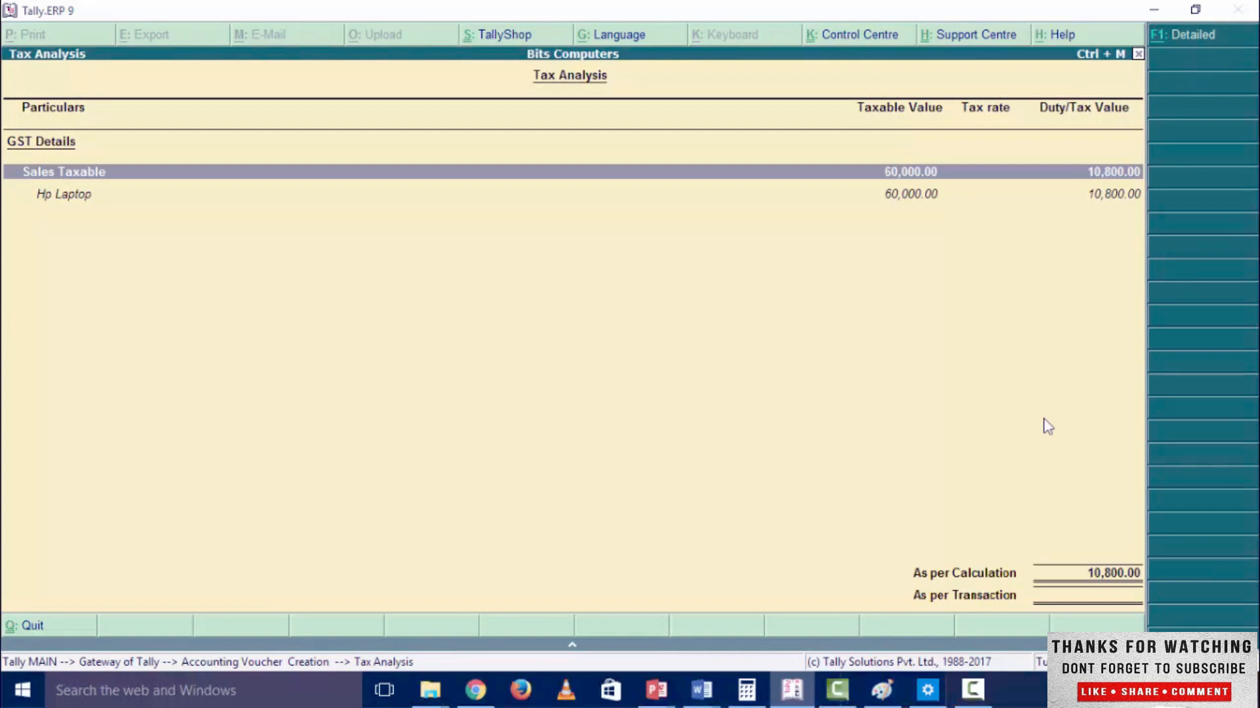
{"action": "key", "text": "Escape"}
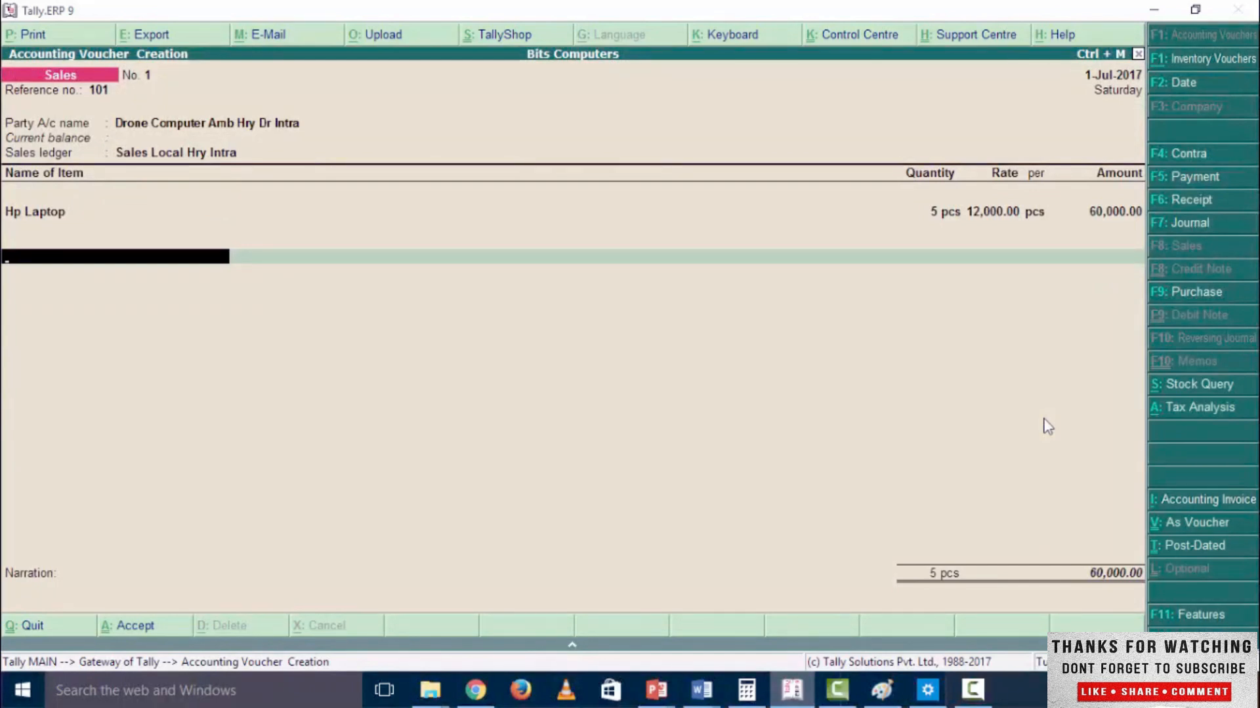
{"action": "type", "text": "CG"}
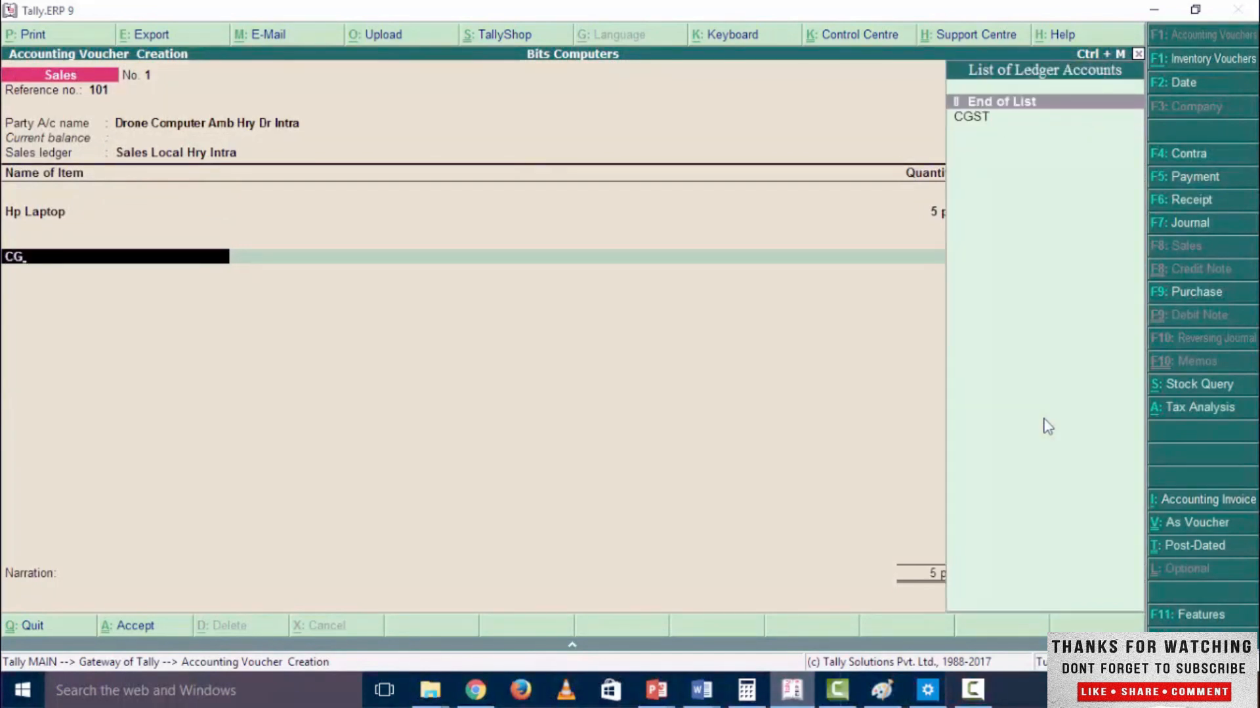
{"action": "key", "text": "Return"}
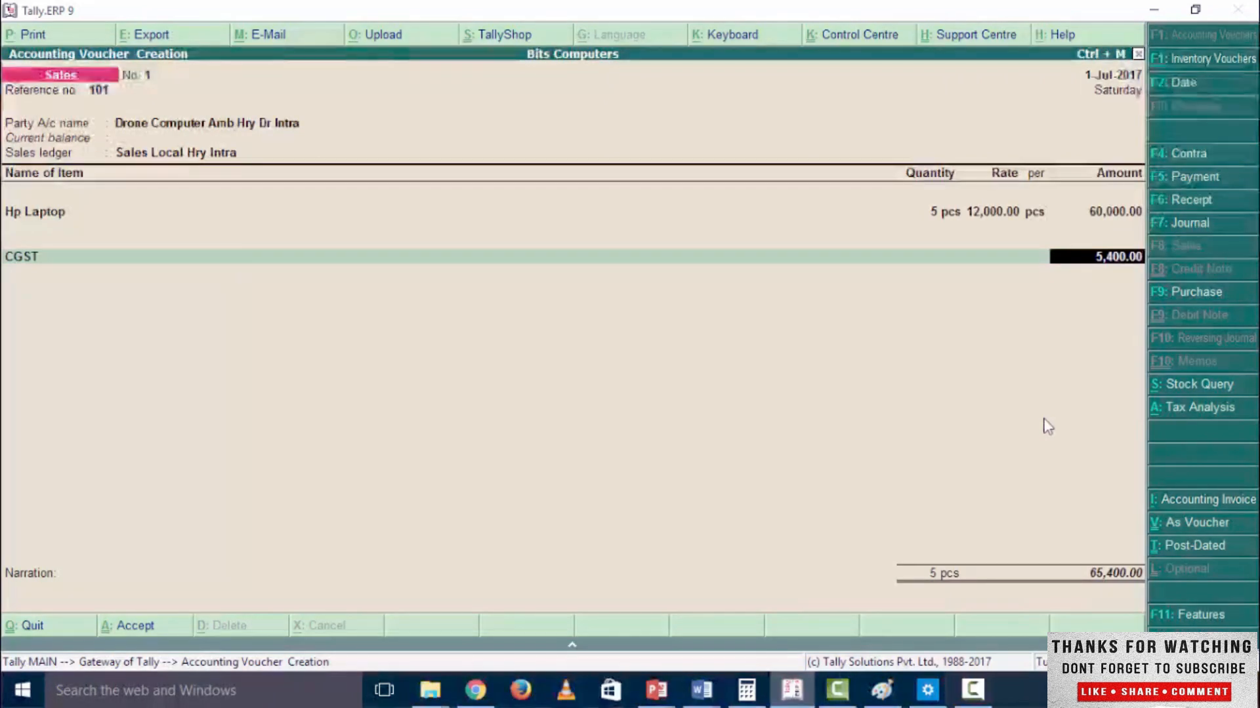
{"action": "key", "text": "Return"}
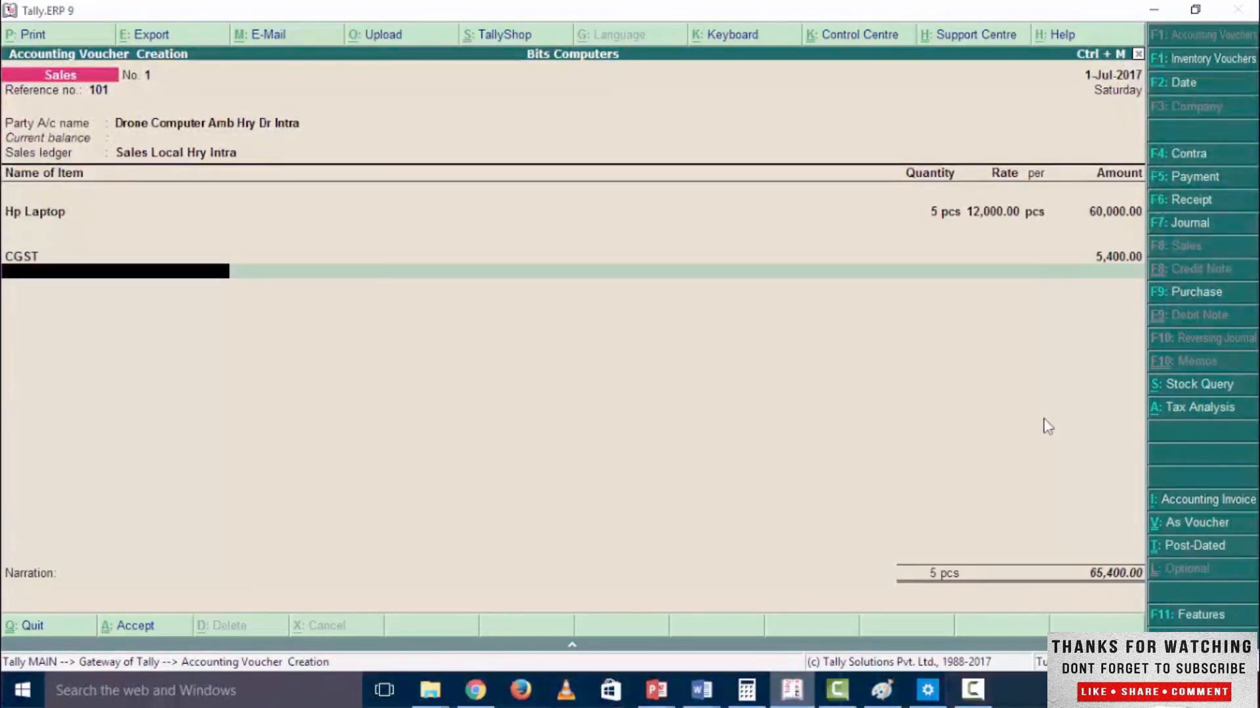
{"action": "type", "text": "S"}
{"action": "key", "text": "Down"}
{"action": "key", "text": "Down"}
{"action": "key", "text": "Return"}
{"action": "key", "text": "Return"}
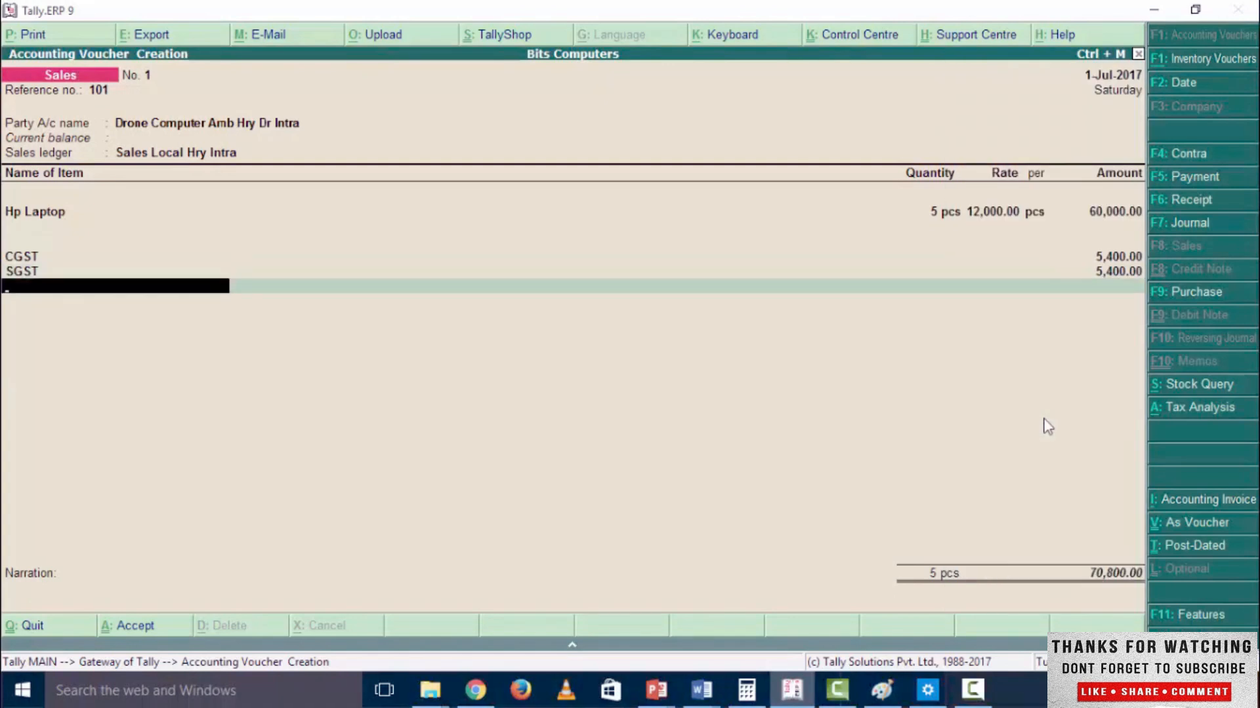
Step: End the tax ledger list, leave the narration blank and save the local sales voucher
{"action": "key", "text": "Return"}
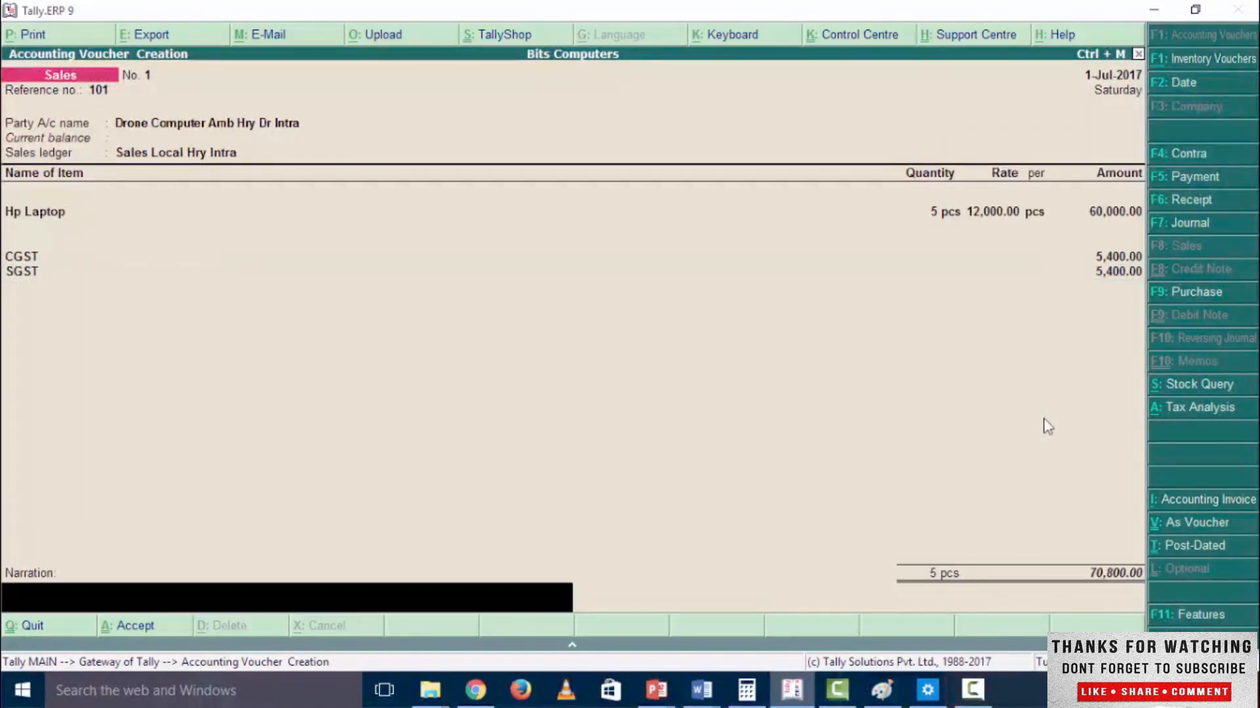
{"action": "key", "text": "Return"}
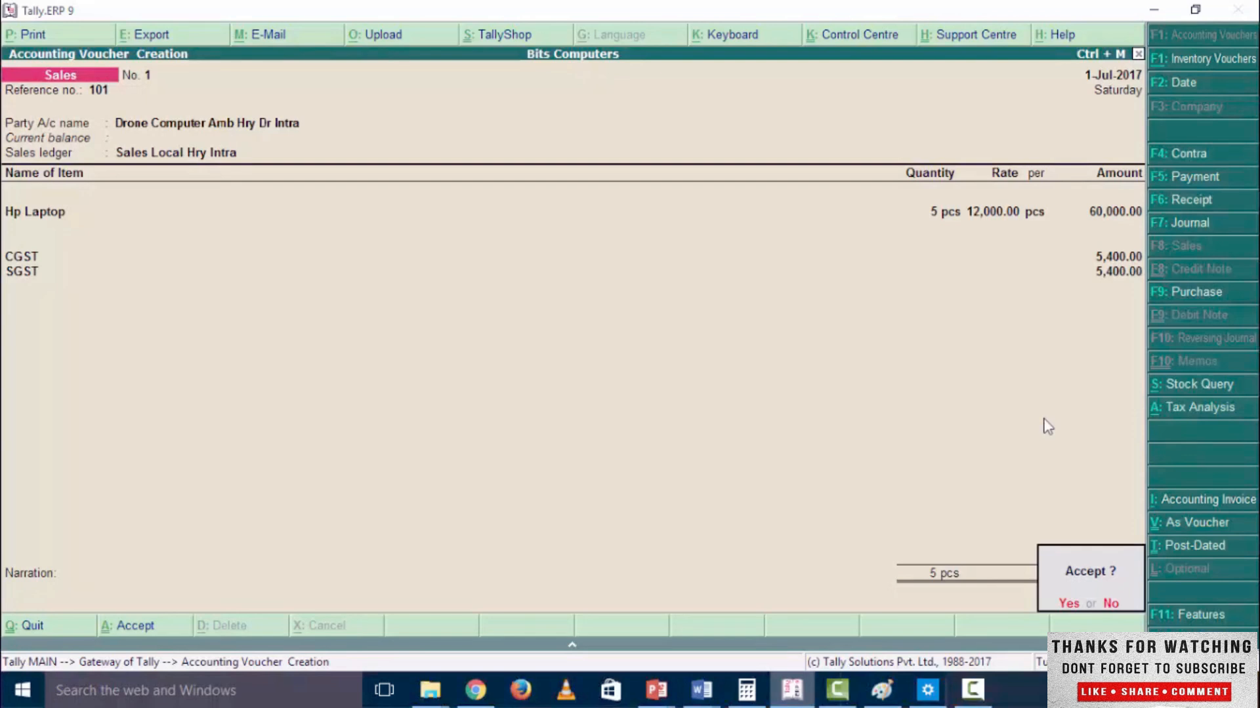
{"action": "key", "text": "Return"}
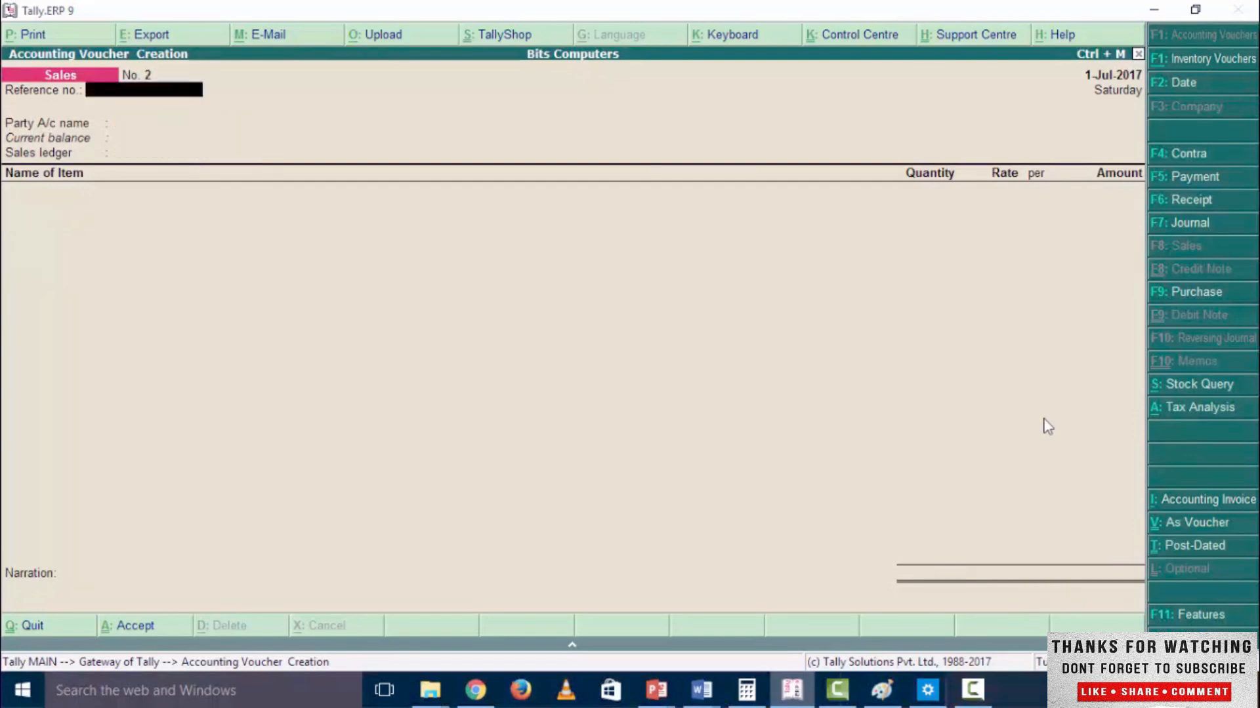
Step: Enter reference number 102 on the second sales voucher and set the voucher date to 2-7-2017
{"action": "type", "text": "103"}
{"action": "key", "text": "BackSpace"}
{"action": "type", "text": "2"}
{"action": "key", "text": "Return"}
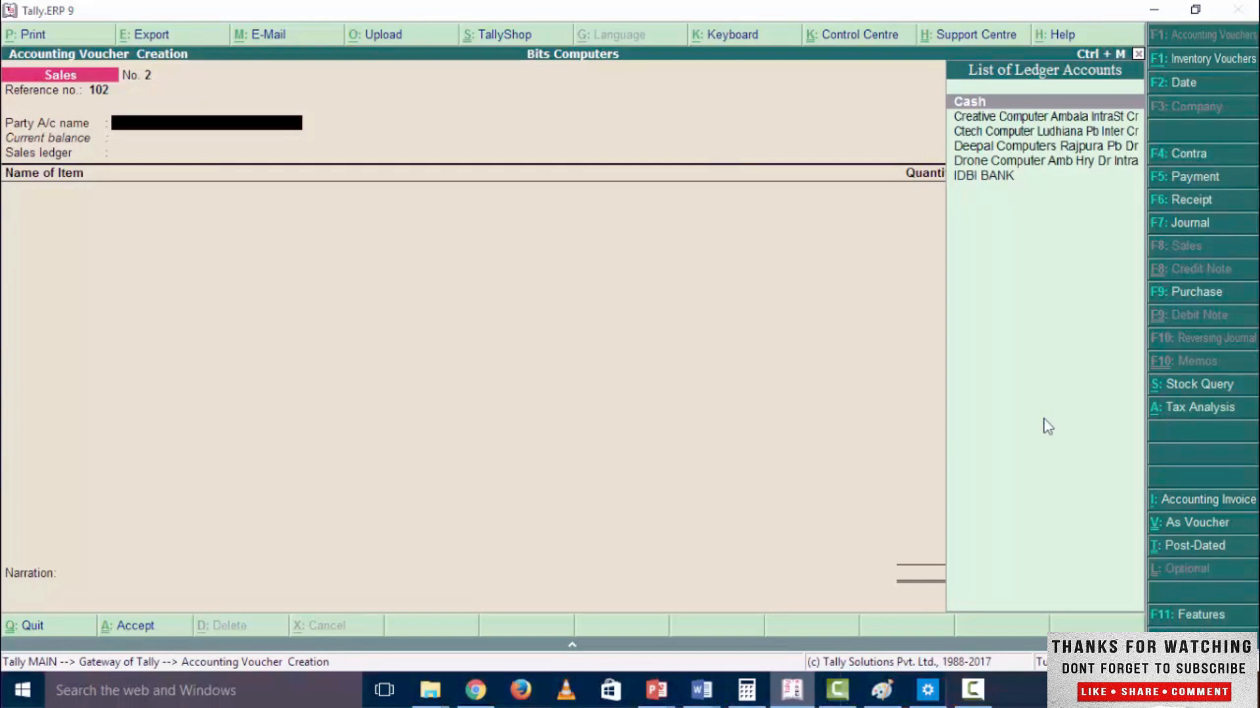
{"action": "key", "text": "F2"}
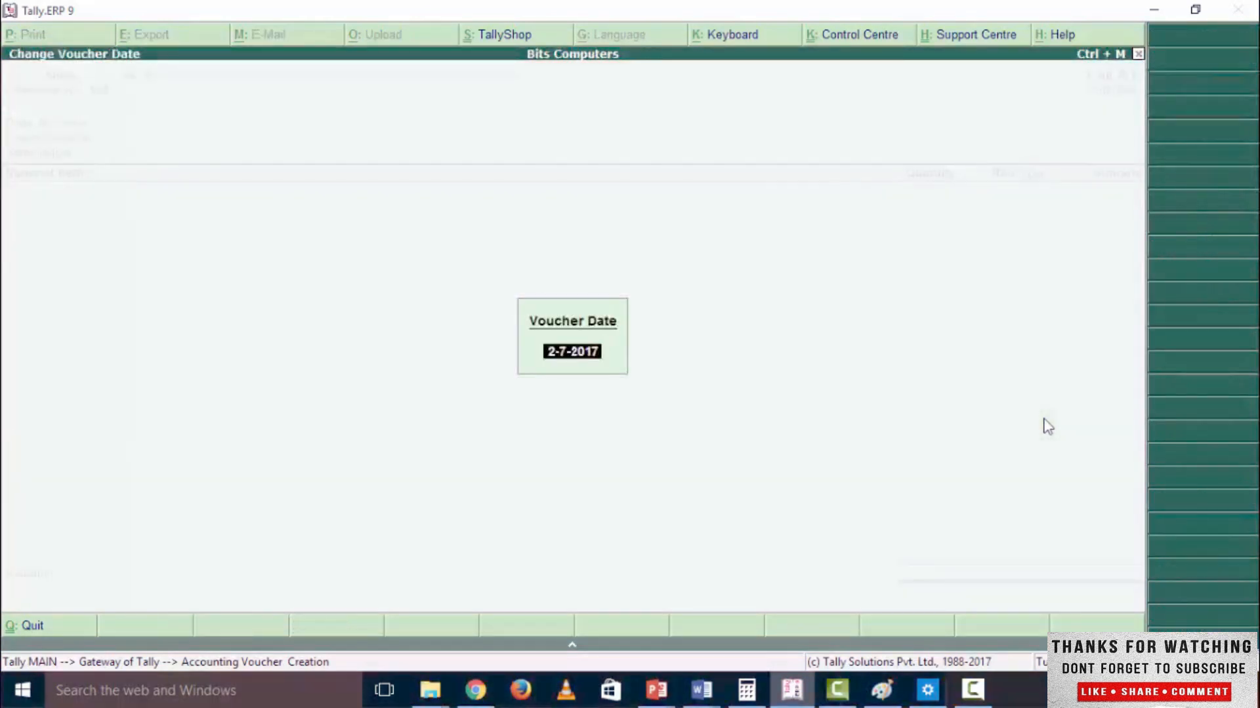
{"action": "key", "text": "Return"}
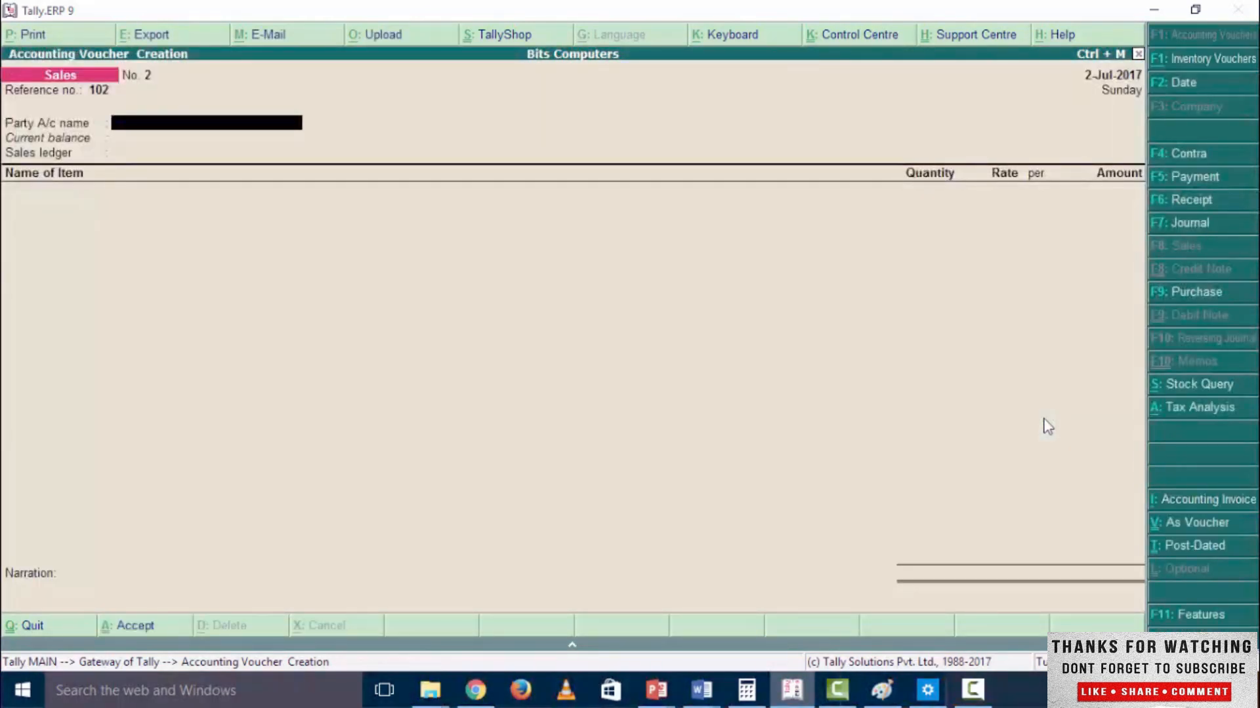
Step: Choose Deepal Computers Rajpura Pb Dr as the party account of the second sales voucher
{"action": "type", "text": "C"}
{"action": "key", "text": "Down"}
{"action": "key", "text": "Down"}
{"action": "key", "text": "Down"}
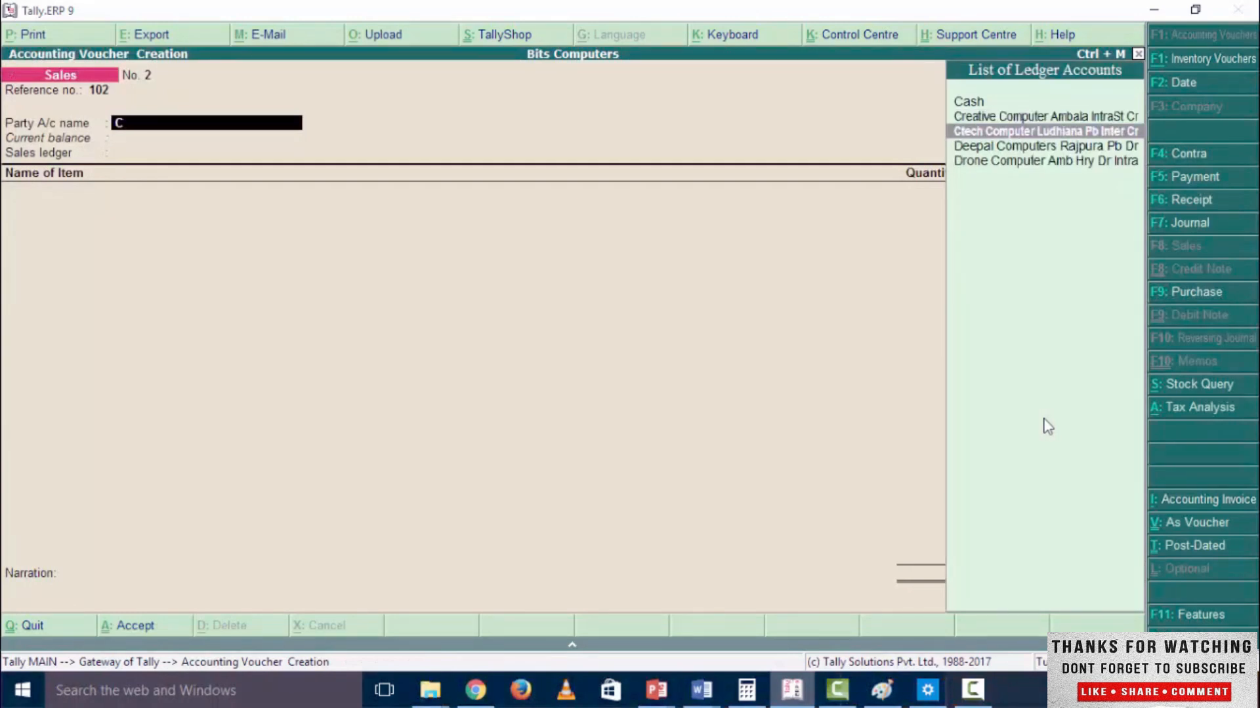
{"action": "key", "text": "Up"}
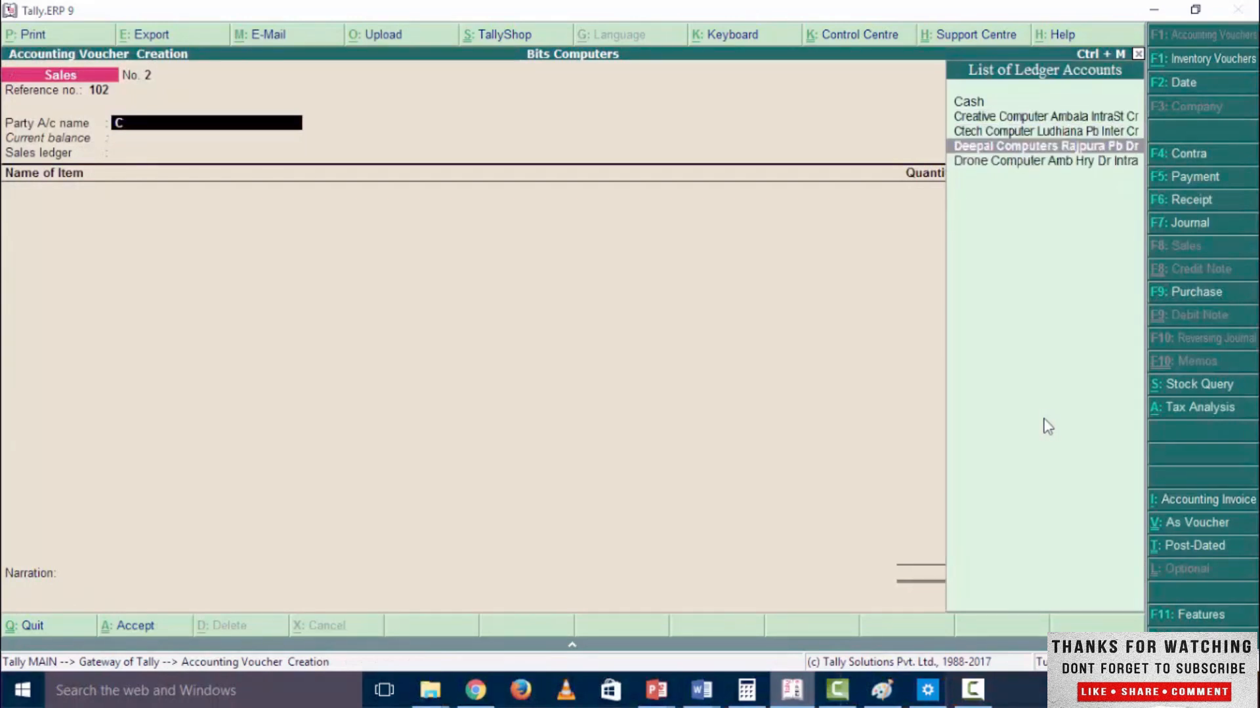
{"action": "key", "text": "Return"}
Step: Accept the despatch, order and buyer's details without changes and choose Sales Inter Punjab Outside as the sales ledger
{"action": "key", "text": "Return"}
{"action": "key", "text": "Return"}
{"action": "key", "text": "Return"}
{"action": "key", "text": "Return"}
{"action": "key", "text": "Return"}
{"action": "key", "text": "Return"}
{"action": "key", "text": "Return"}
{"action": "key", "text": "Return"}
{"action": "key", "text": "Return"}
{"action": "key", "text": "Return"}
{"action": "key", "text": "Return"}
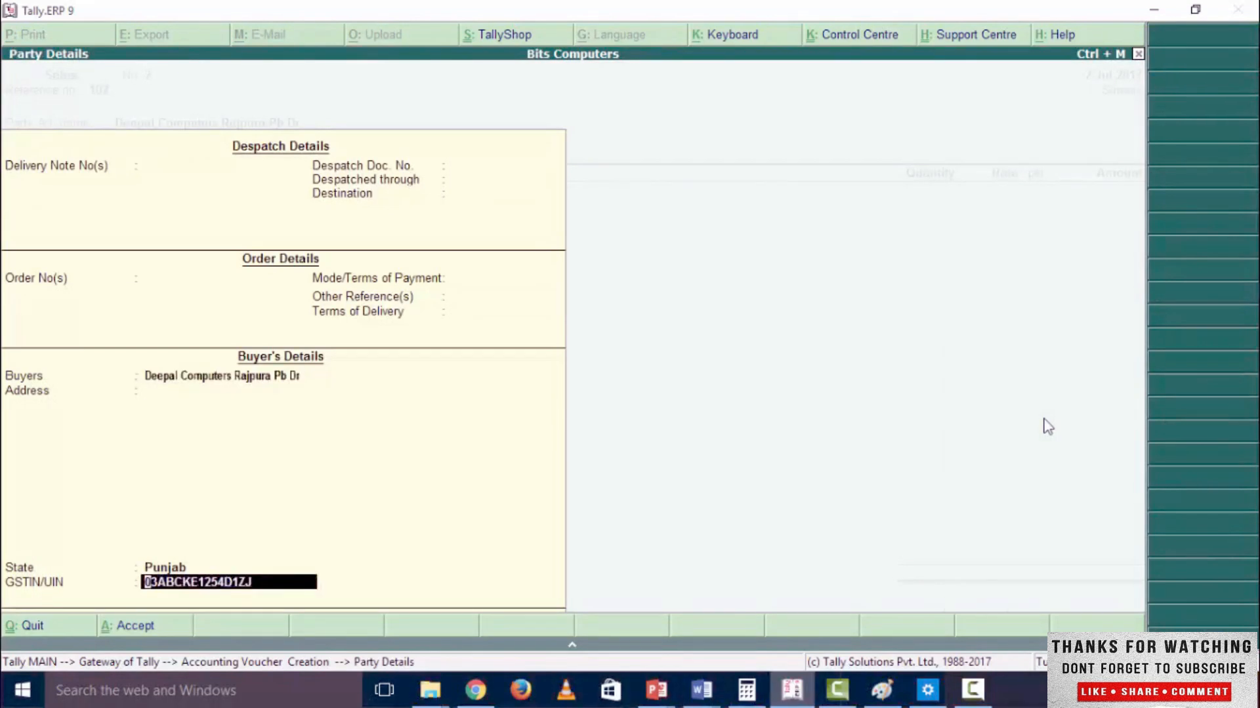
{"action": "key", "text": "Return"}
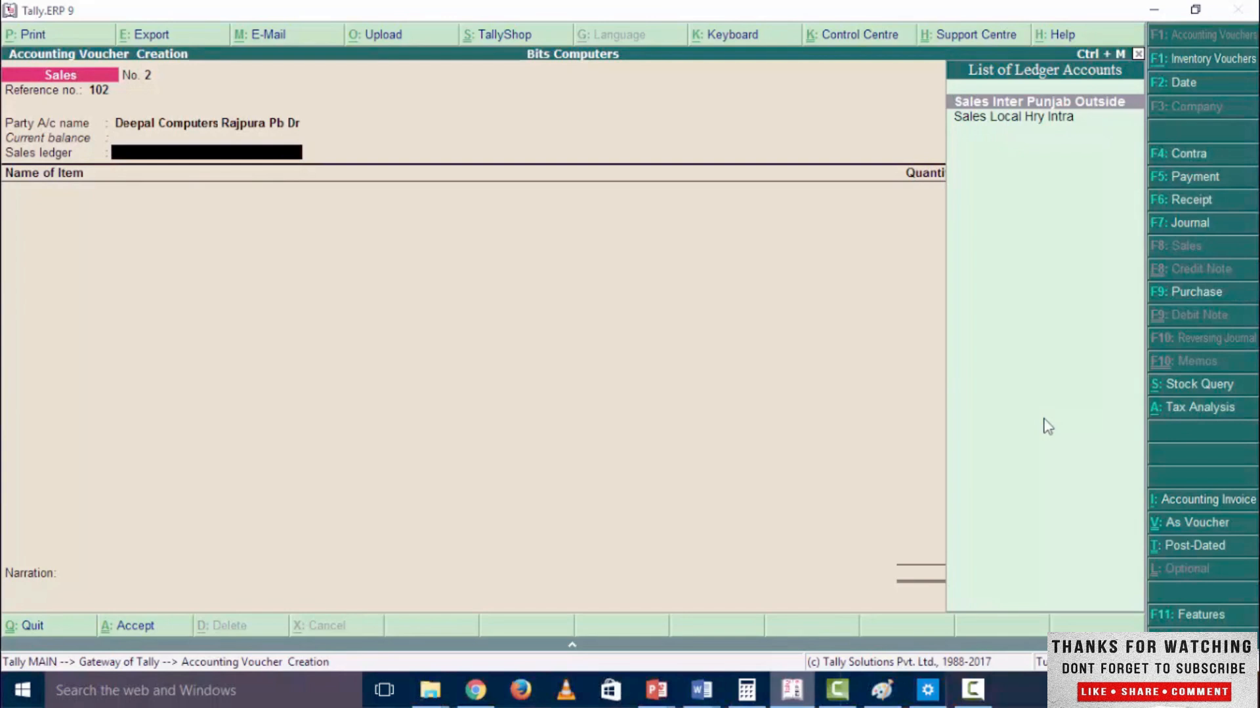
{"action": "key", "text": "Return"}
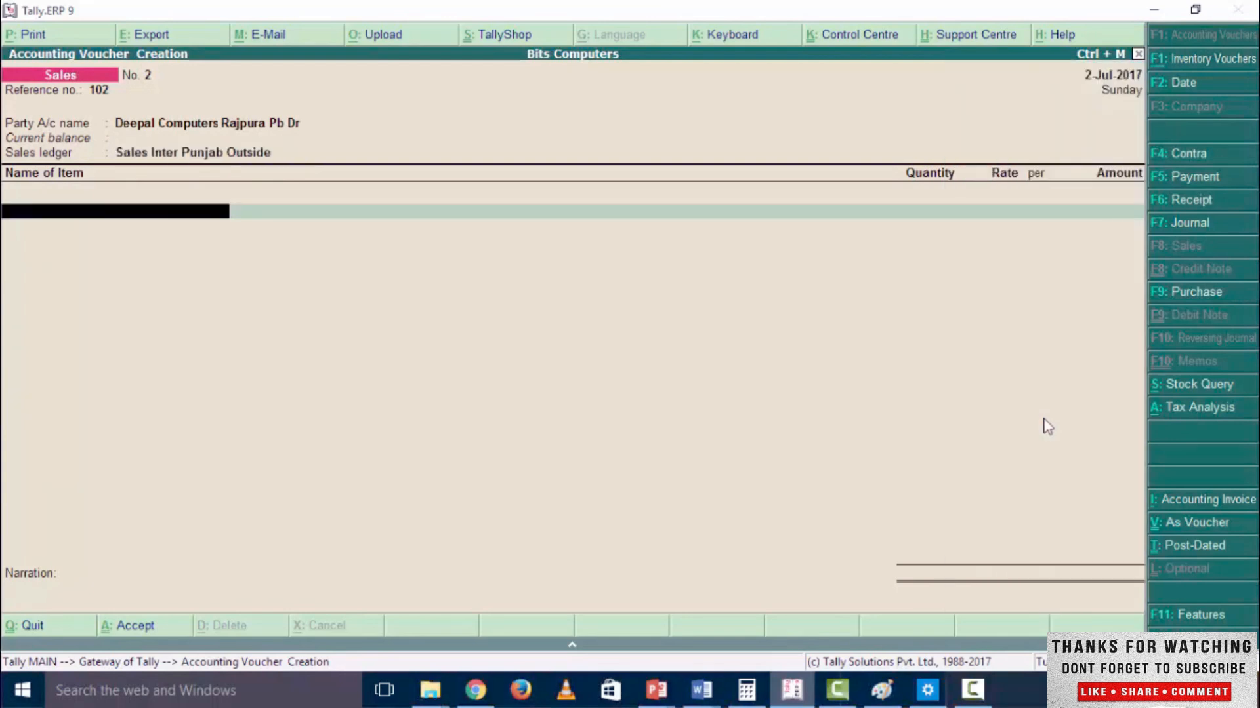
Step: Add the Hp Laptop item to the sales voucher with quantity 5 pcs at a rate of 13,000 per pcs
{"action": "type", "text": "H"}
{"action": "key", "text": "Return"}
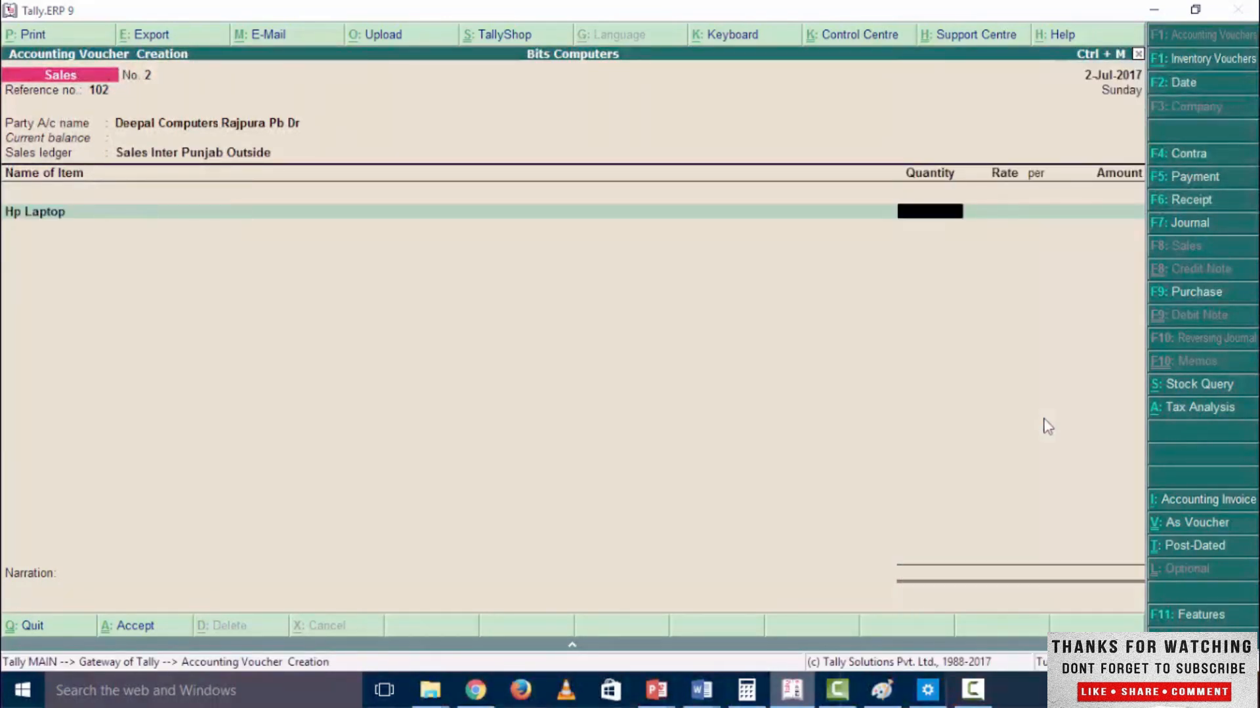
{"action": "type", "text": "5"}
{"action": "key", "text": "Return"}
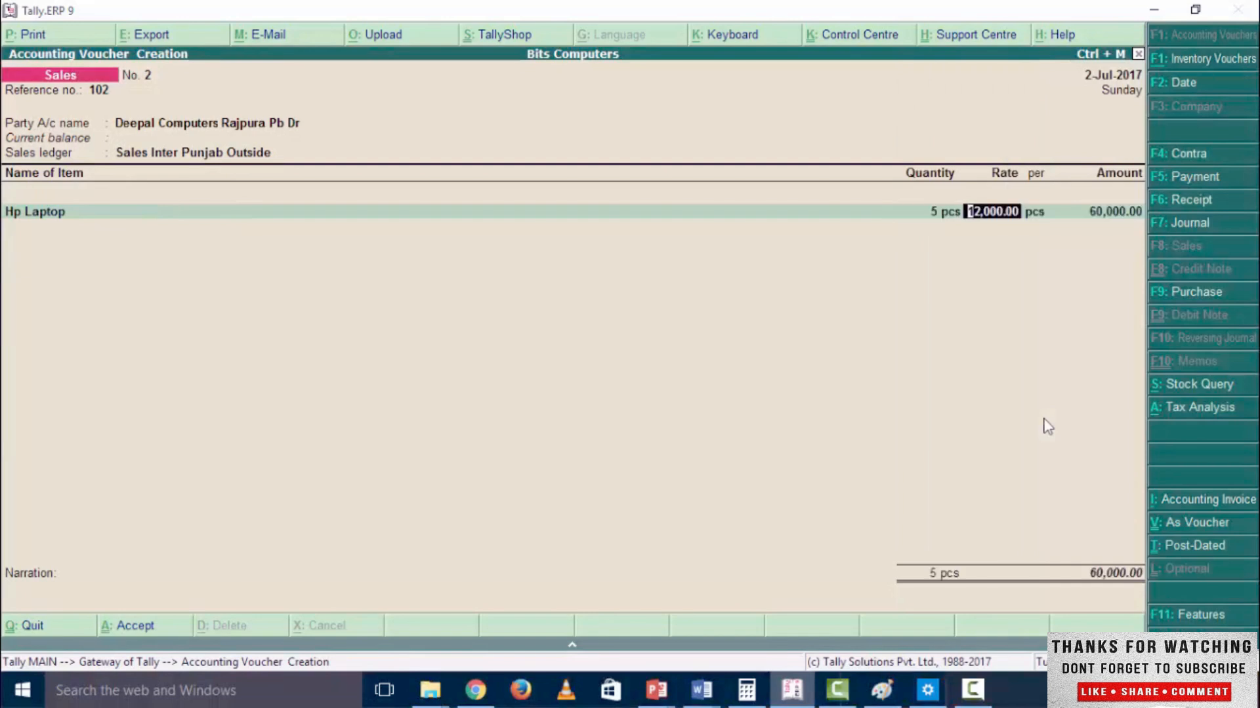
{"action": "key", "text": "BackSpace"}
{"action": "type", "text": "13000"}
{"action": "key", "text": "Return"}
{"action": "key", "text": "Return"}
{"action": "key", "text": "Return"}
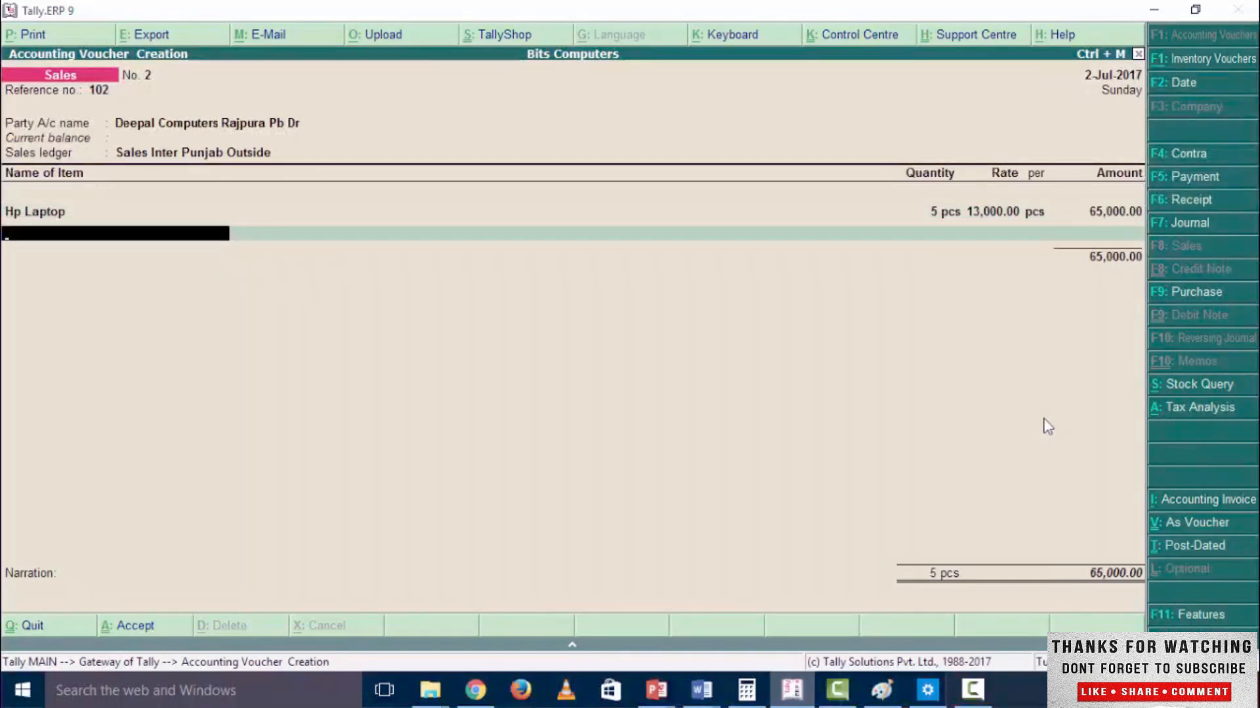
Step: Review the interstate sales voucher's tax analysis and add the IGST ledger below the item
{"action": "key", "text": "alt+a"}
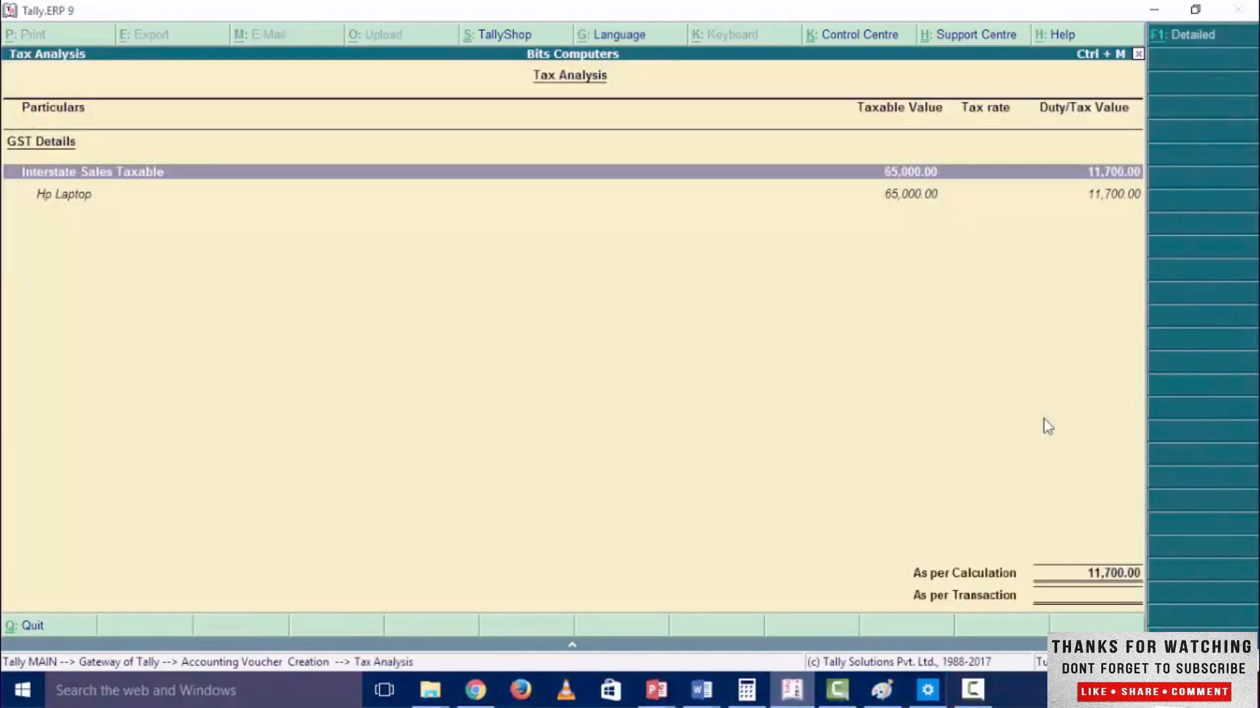
{"action": "key", "text": "Escape"}
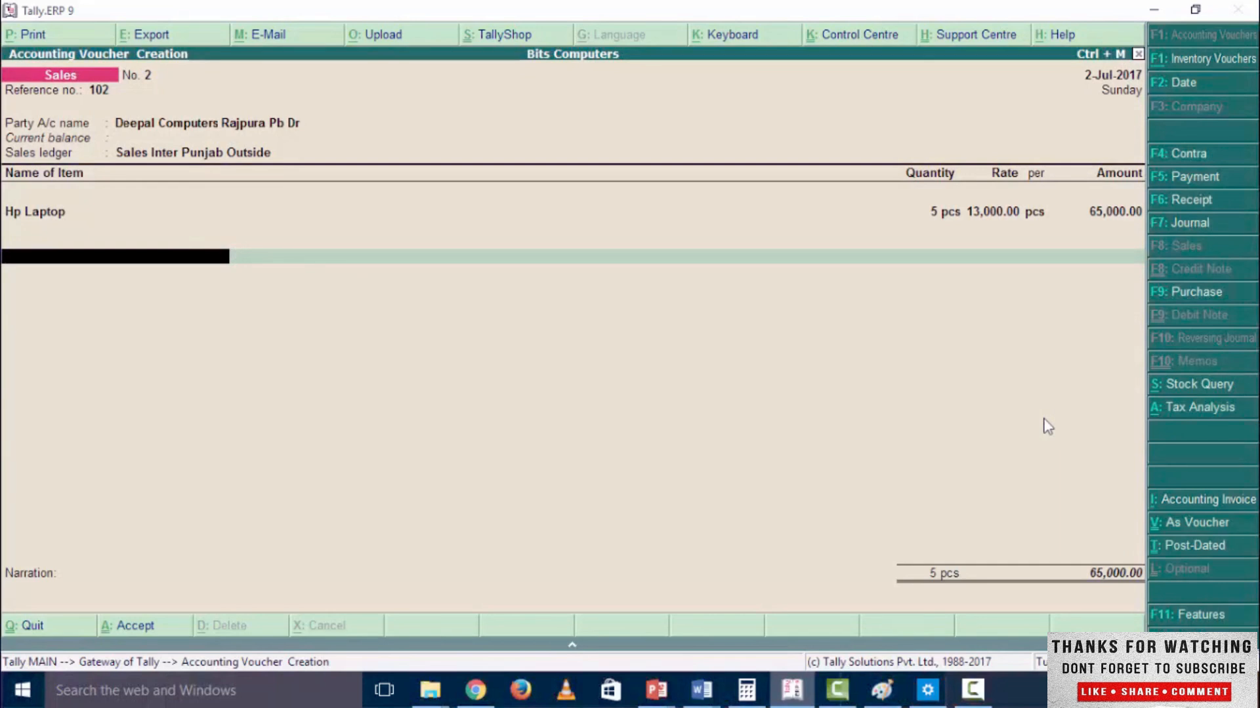
{"action": "type", "text": "I"}
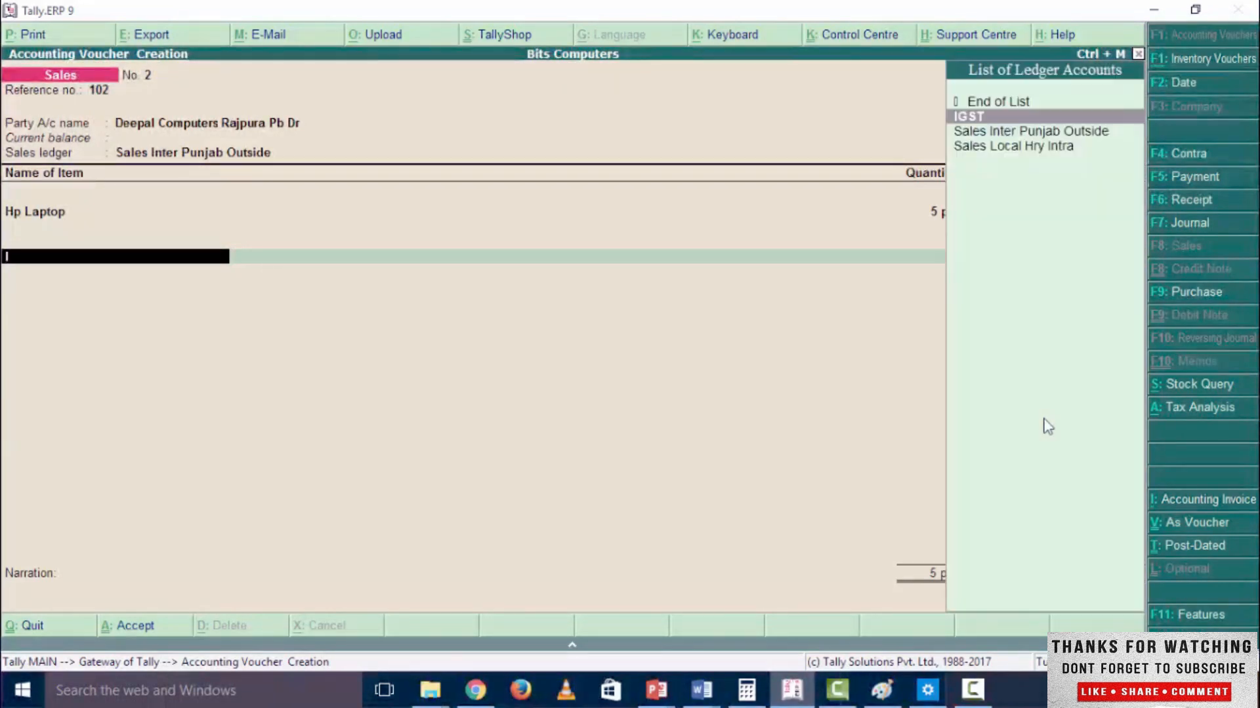
{"action": "key", "text": "Return"}
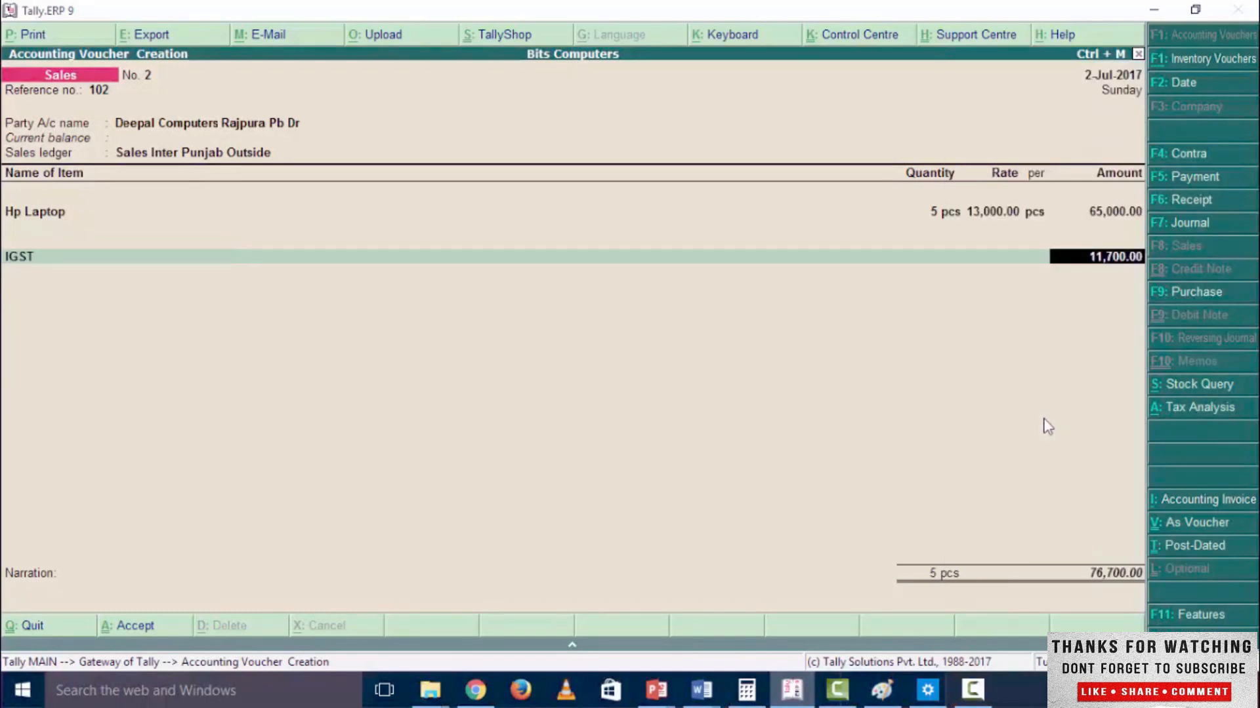
Step: Accept the calculated IGST amount, leave the narration blank and save the interstate sales voucher
{"action": "key", "text": "Return"}
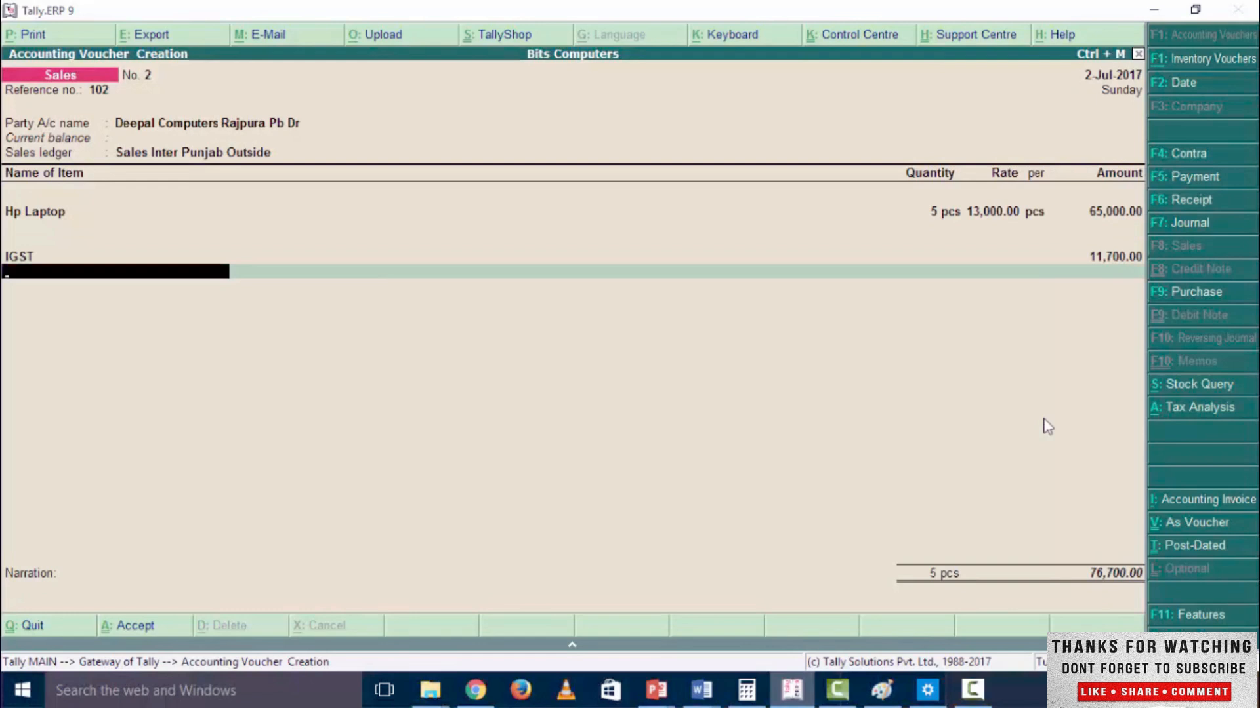
{"action": "key", "text": "Return"}
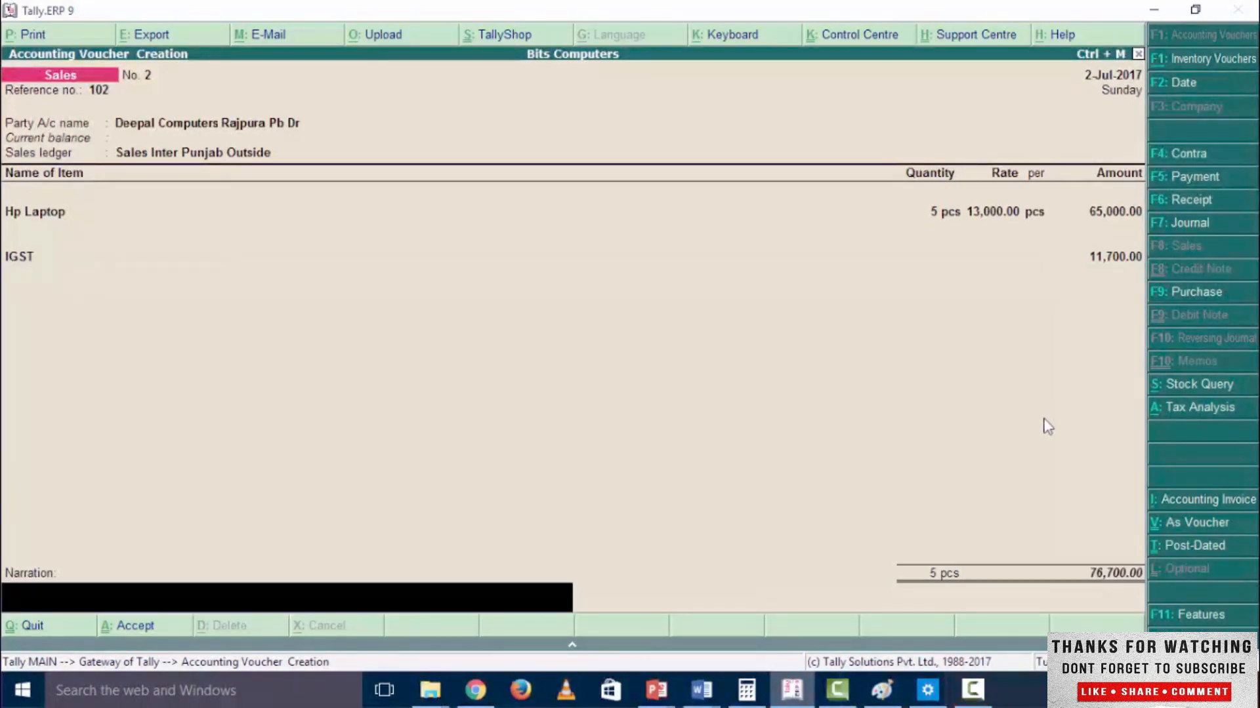
{"action": "key", "text": "Return"}
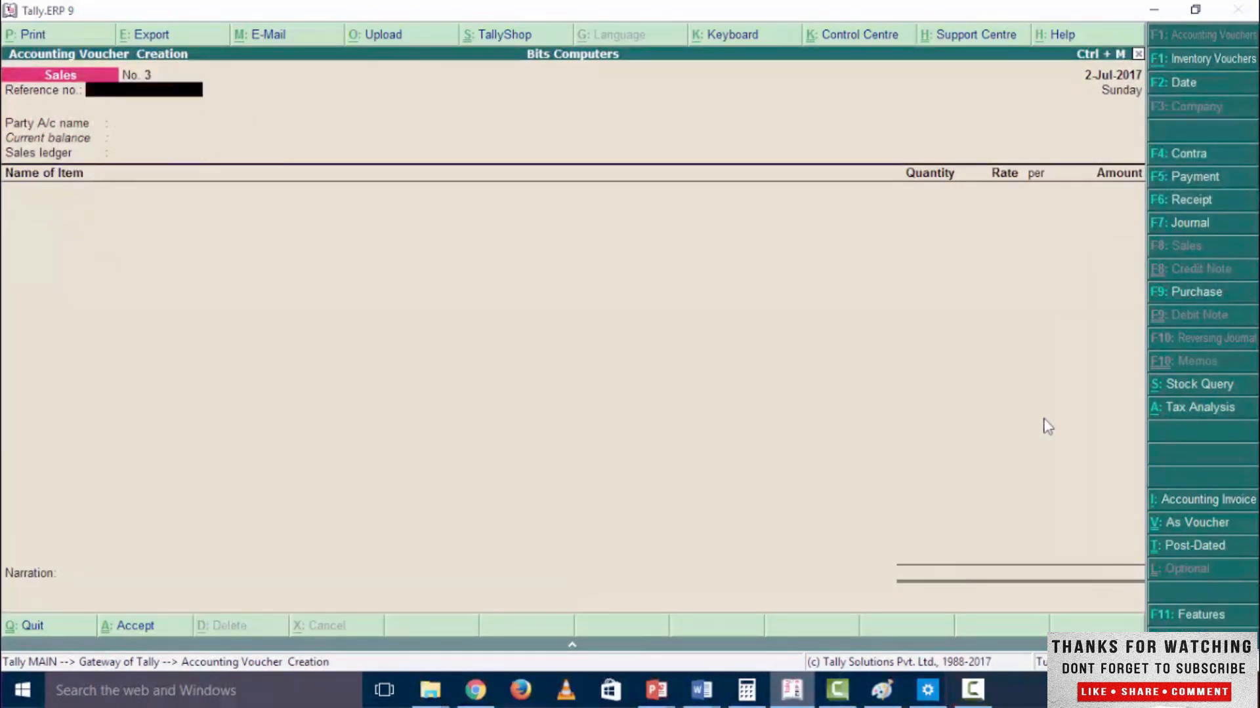